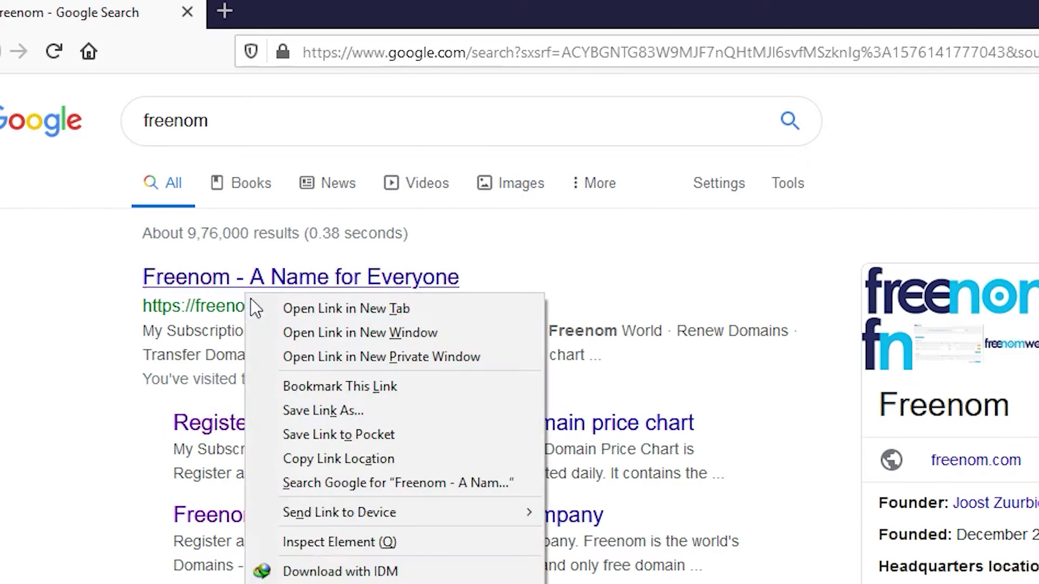
- Open Freenom in a new tab and log in with the saved account credentials
left_click(166, 14)
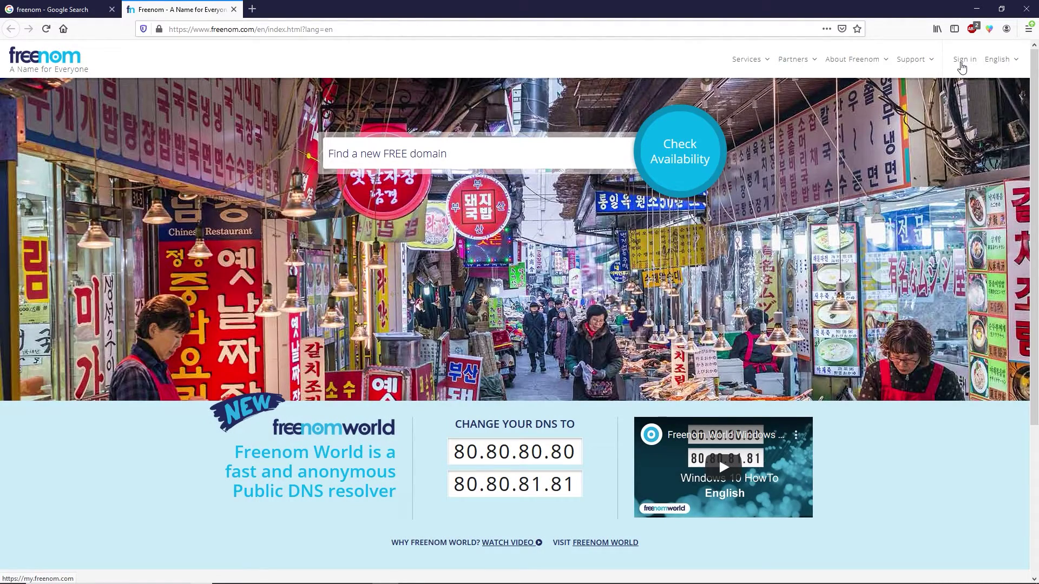
left_click(961, 66)
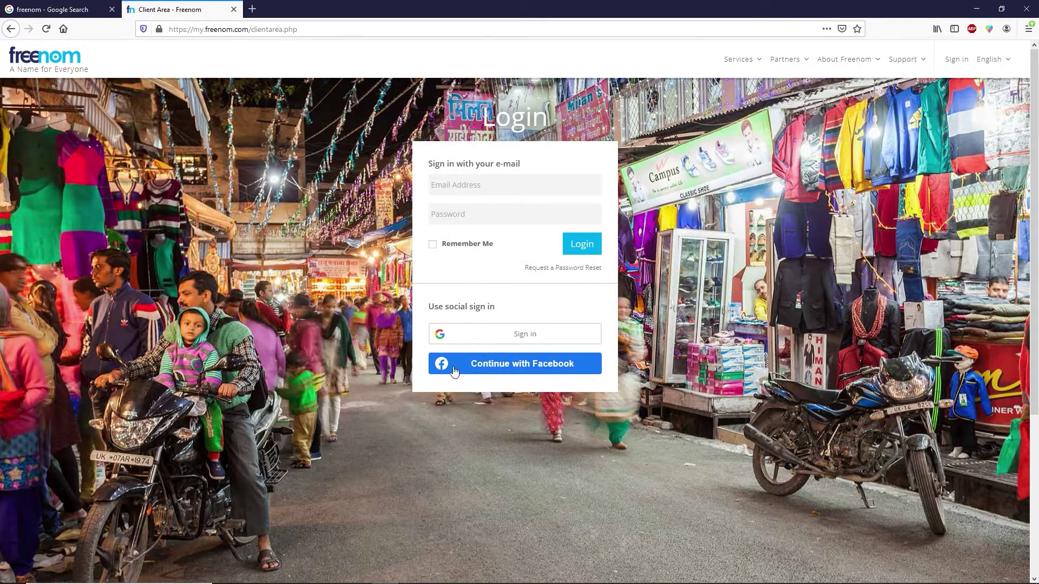
left_click(466, 183)
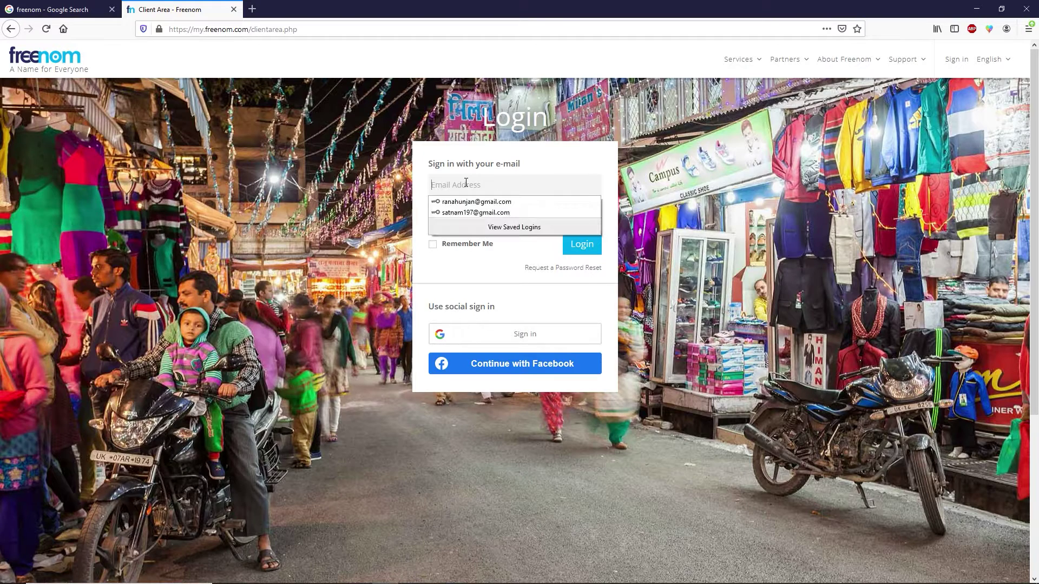
left_click(464, 213)
left_click(586, 250)
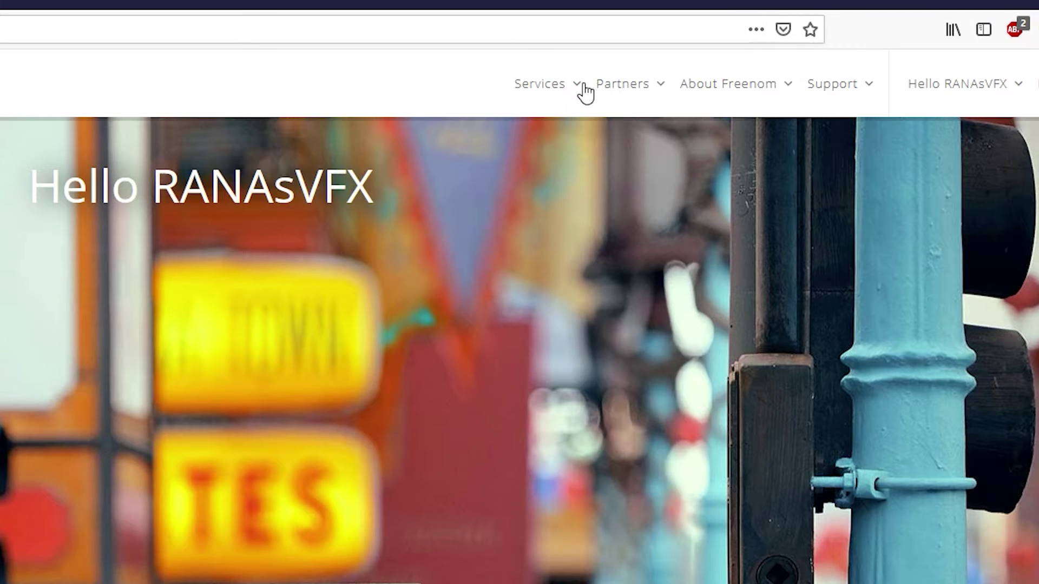
- Check availability of the domain name 'ranasingh12' and review the free and paid extensions
left_click(581, 88)
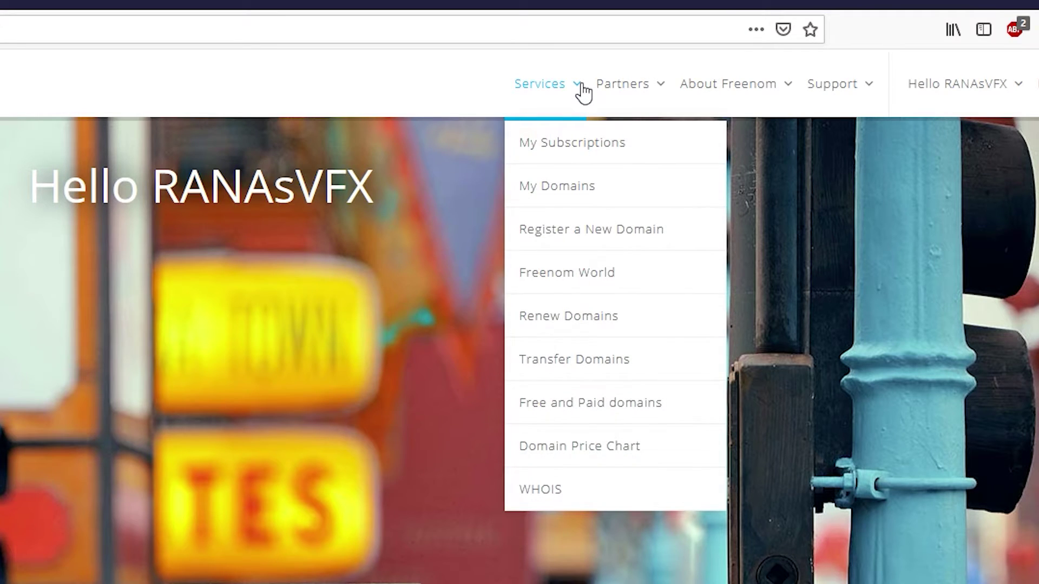
left_click(537, 230)
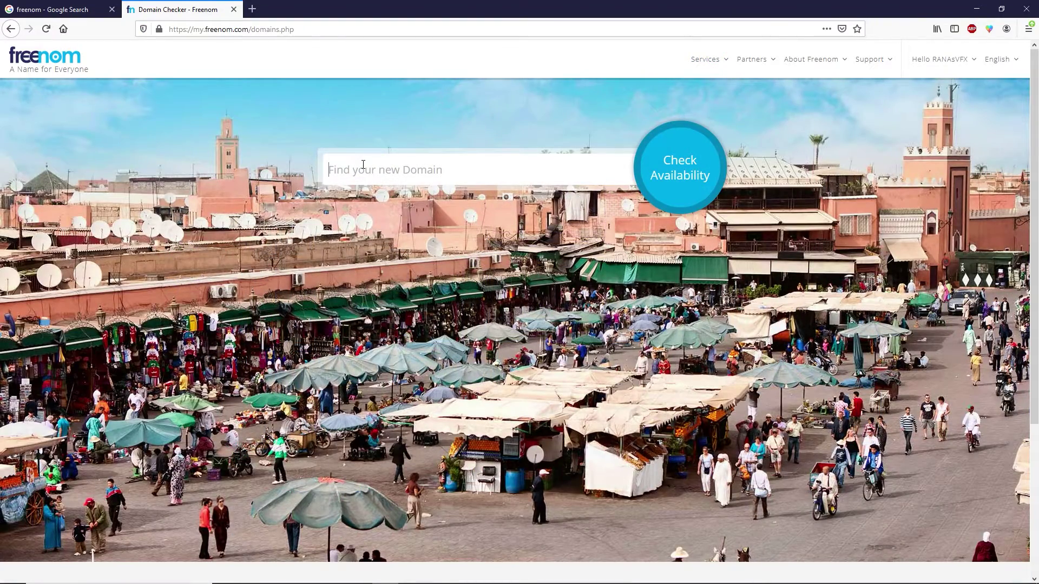
type("ranasingh12")
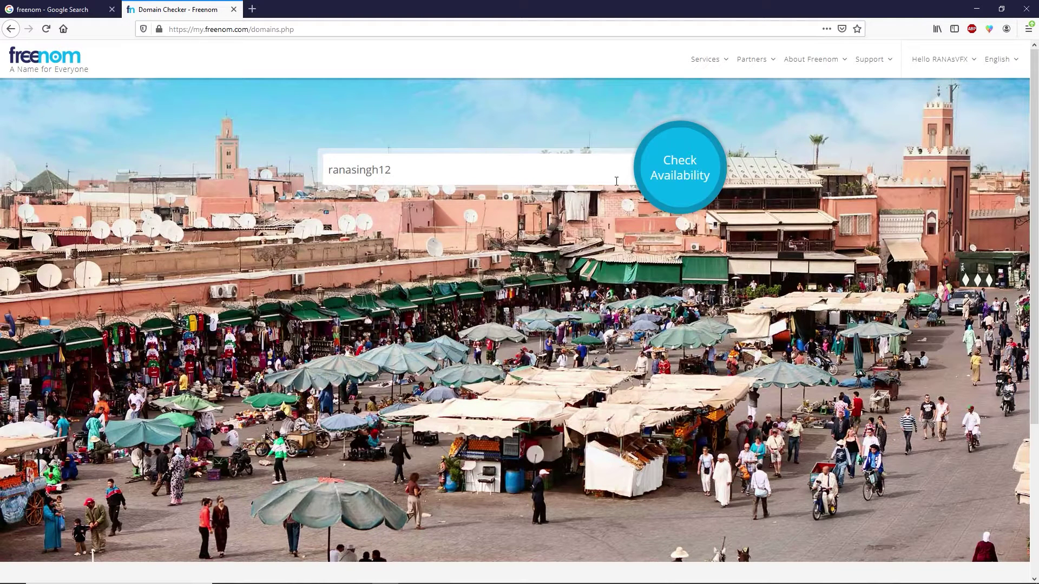
key("Return")
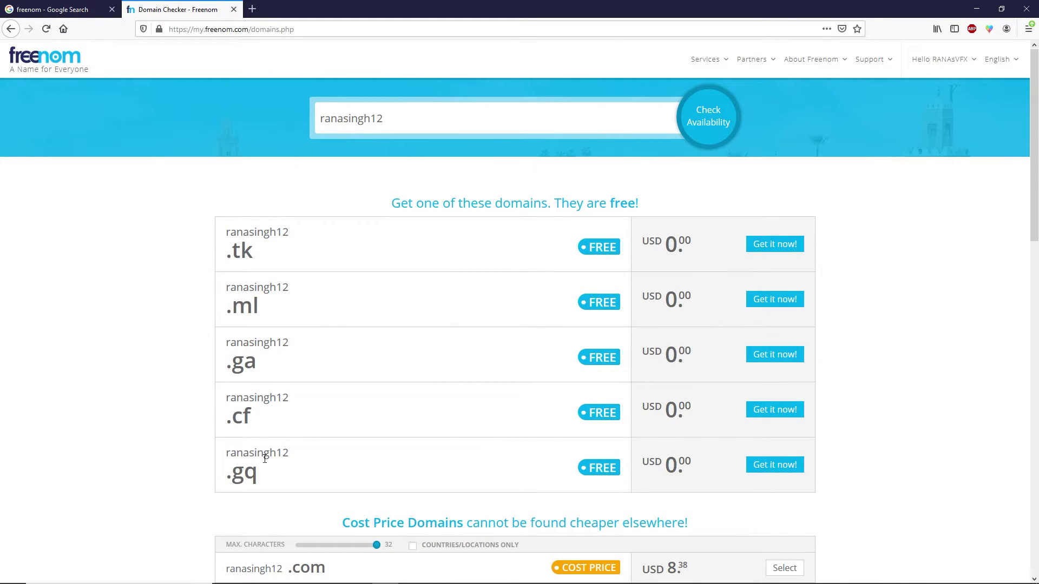
scroll(162, 420, "down", 8)
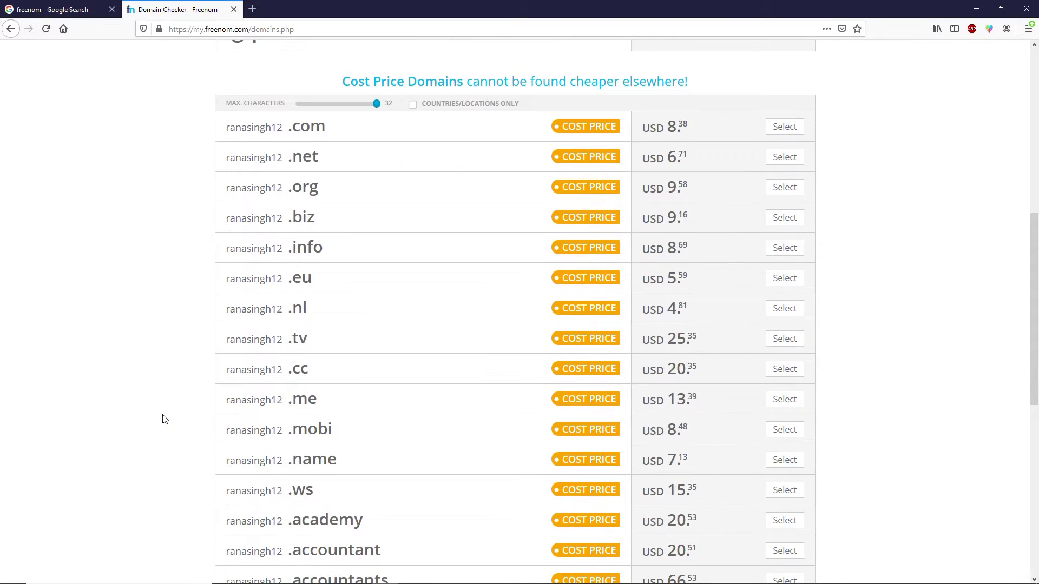
scroll(209, 394, "up", 4)
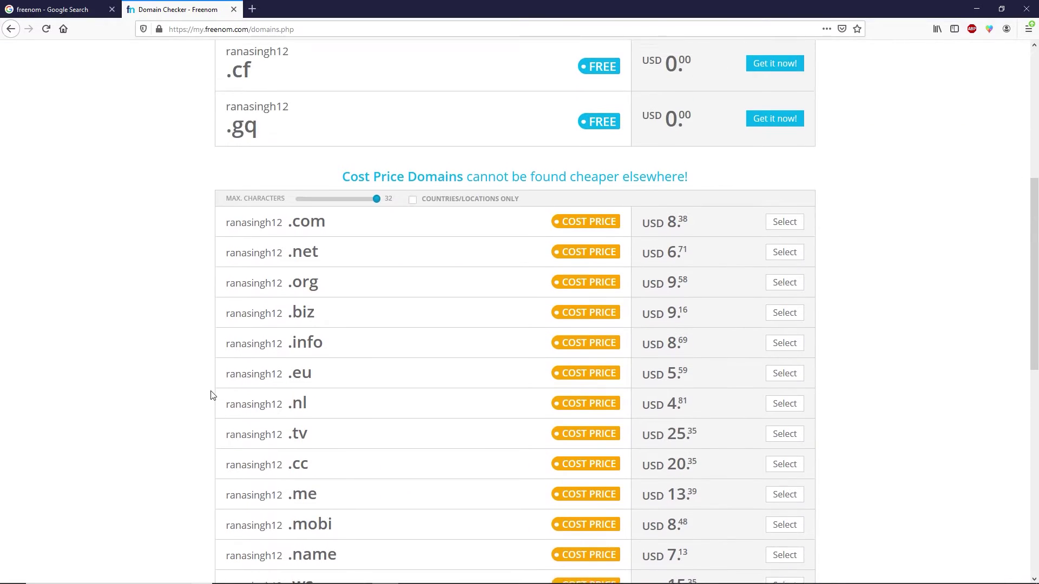
scroll(65, 373, "up", 5)
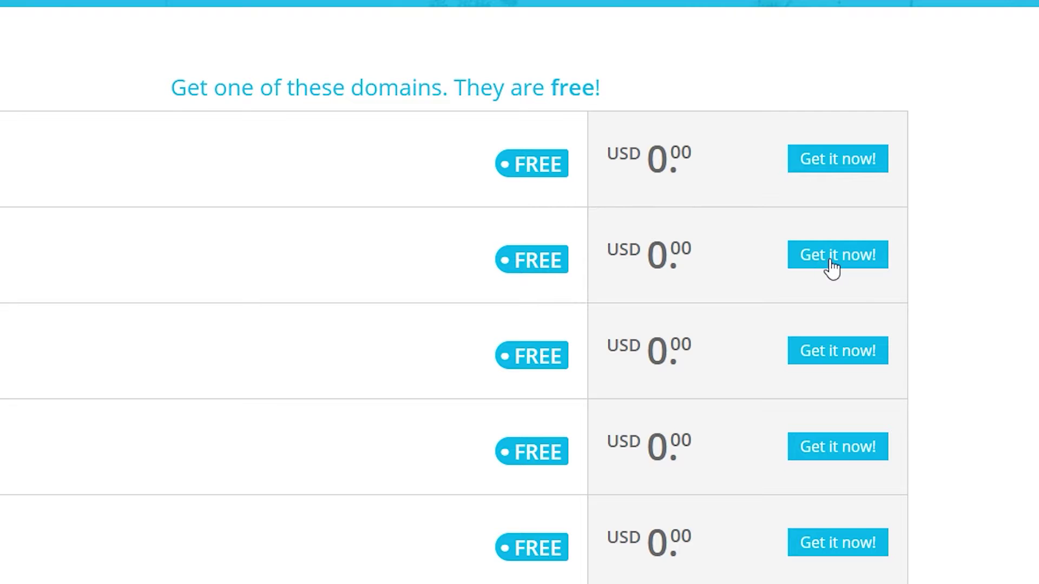
- Check out the .ml domain for 12 Months @ FREE using your own DNS nameservers
left_click(831, 267)
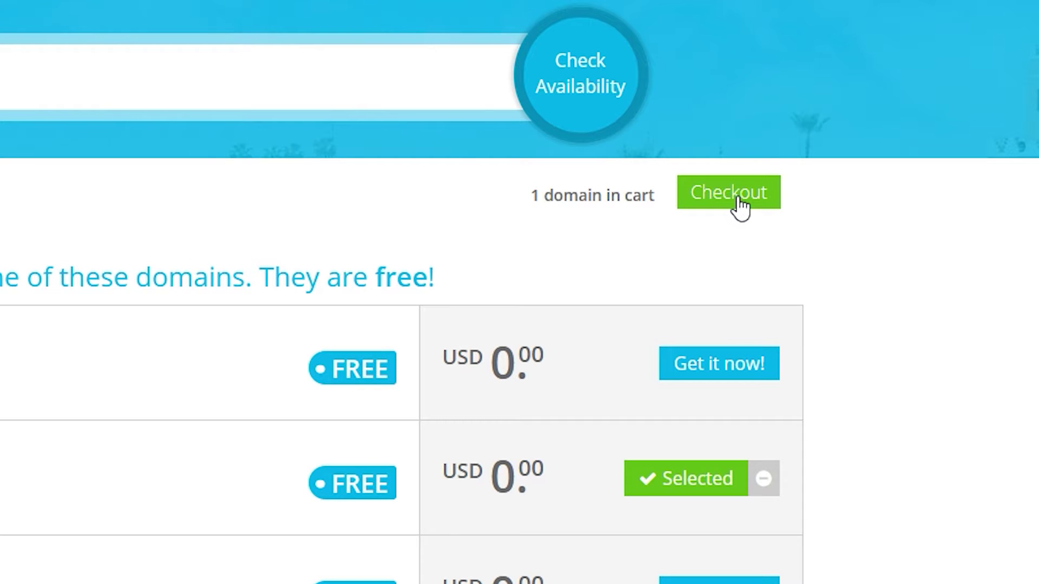
left_click(740, 207)
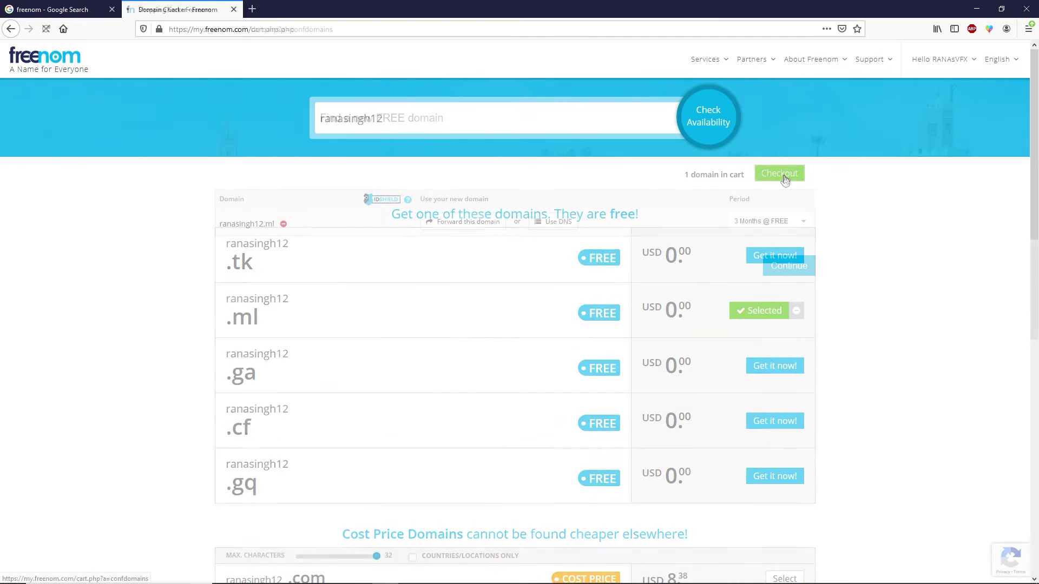
left_click(767, 223)
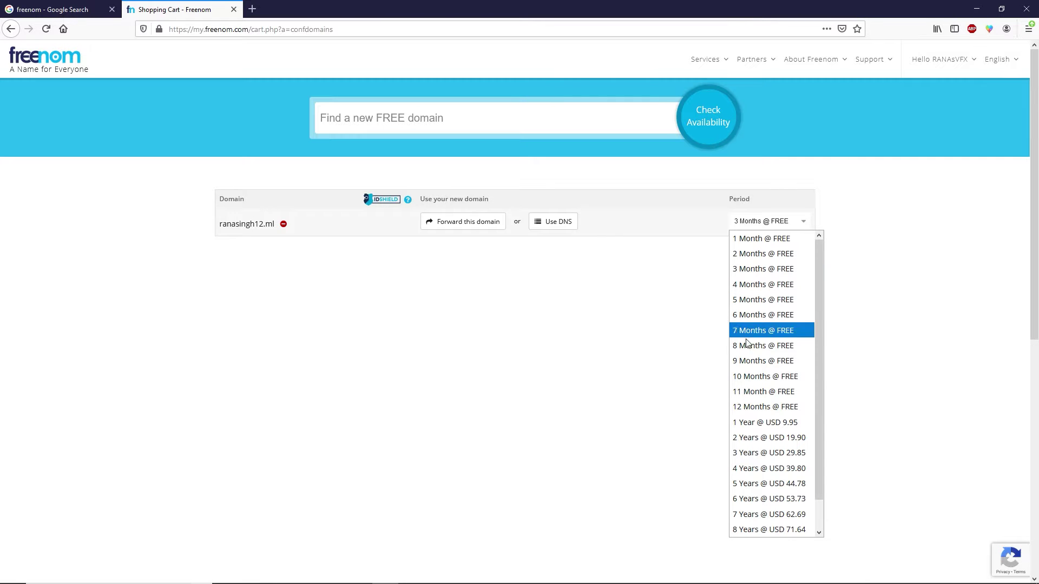
left_click(743, 407)
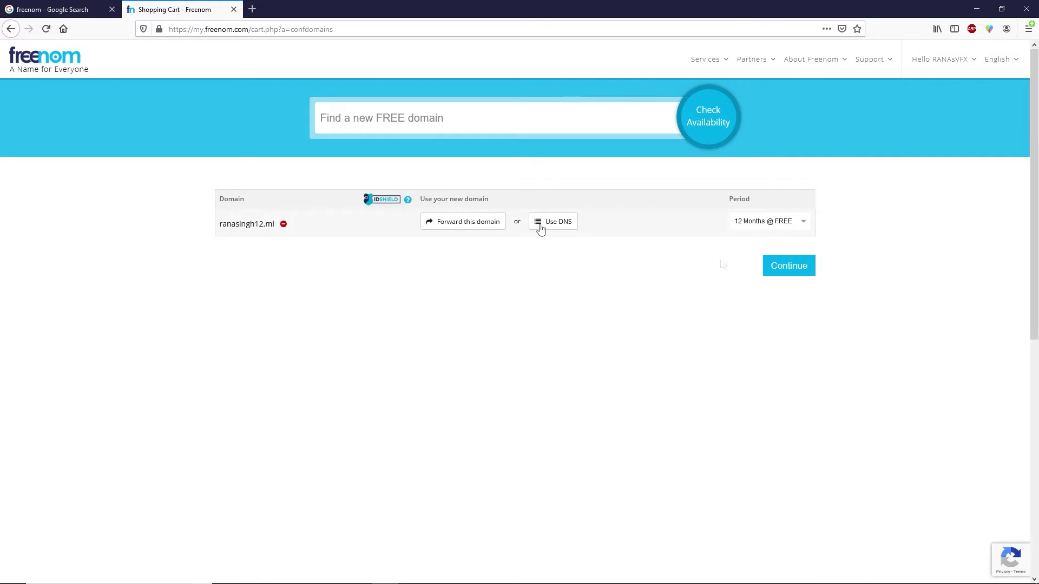
left_click(553, 229)
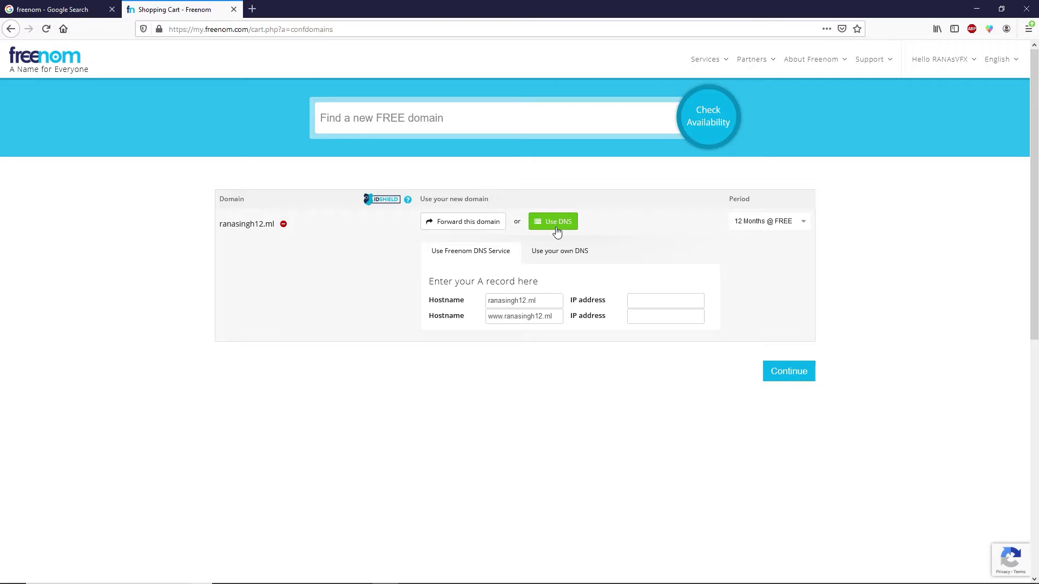
left_click(559, 258)
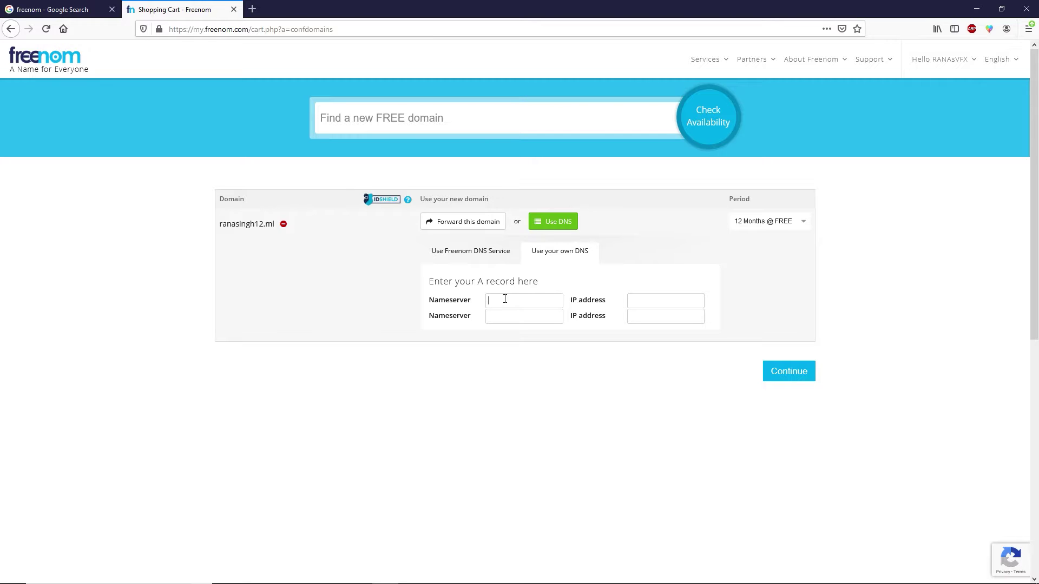
- Copy the new .ml domain name and go back to the Google results tab
left_click_drag(275, 223, 219, 223)
right_click(224, 222)
left_click(241, 310)
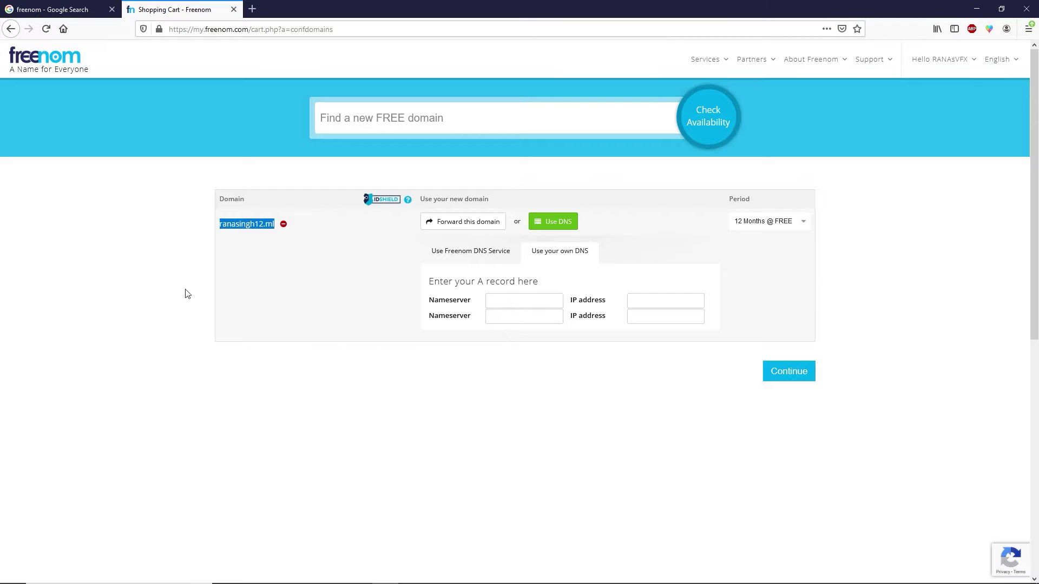
left_click(49, 9)
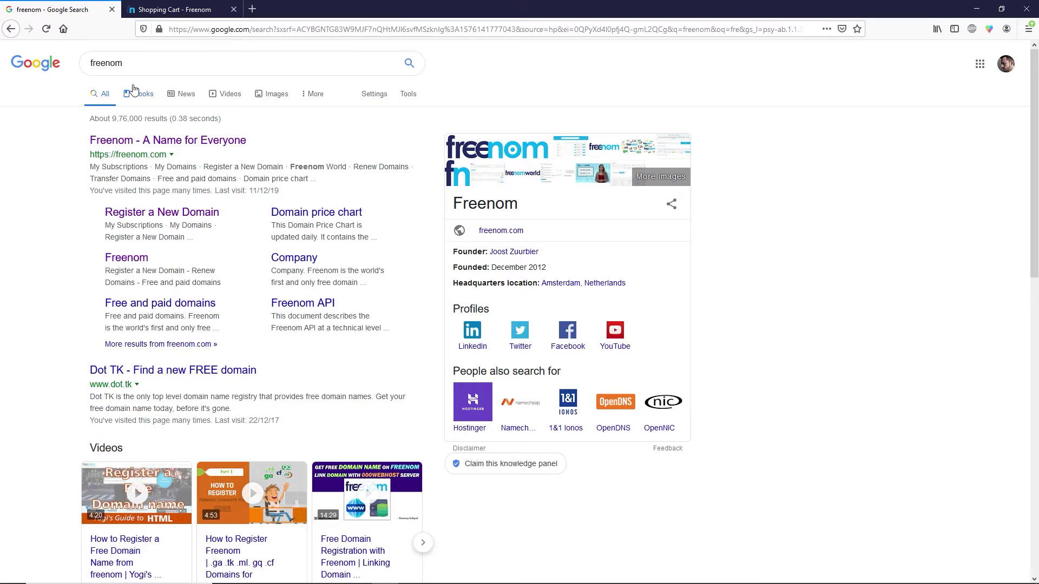
- Replace the Google query with the 'freewha' suggestion and open the Free Web Hosting Area result
left_click_drag(132, 63, 81, 64)
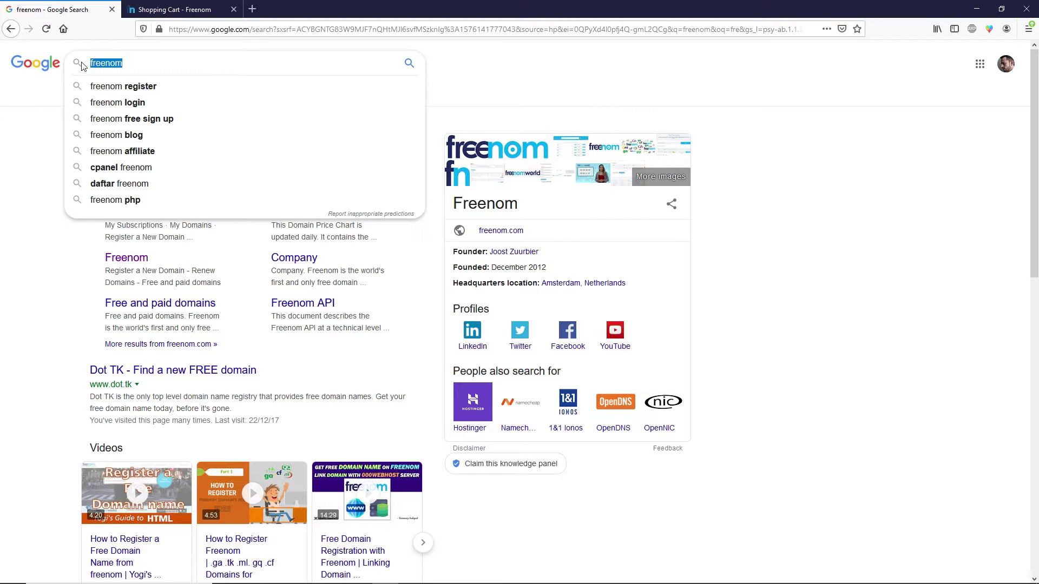
type("fre")
left_click(98, 104)
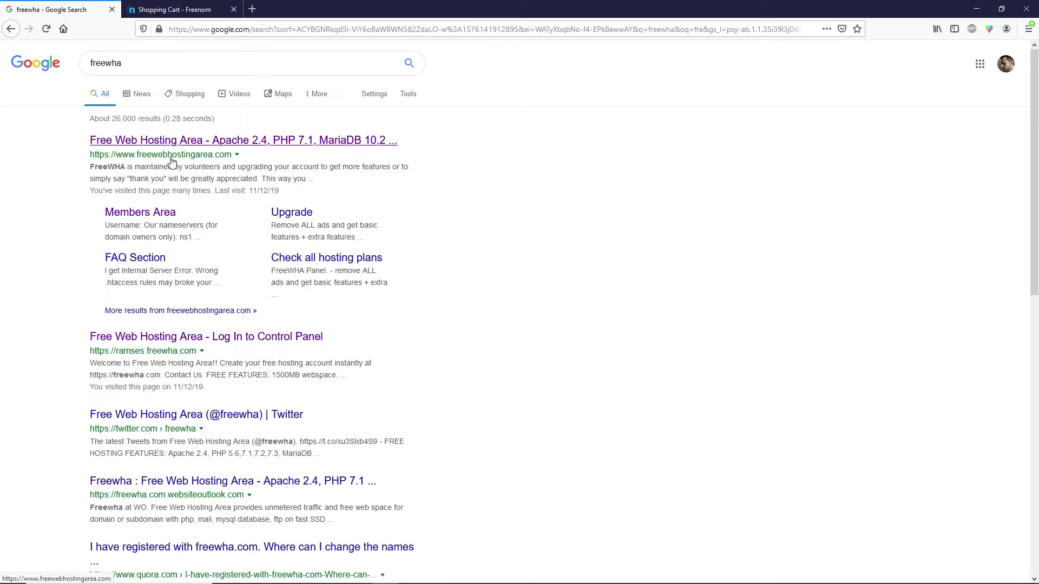
left_click(200, 142)
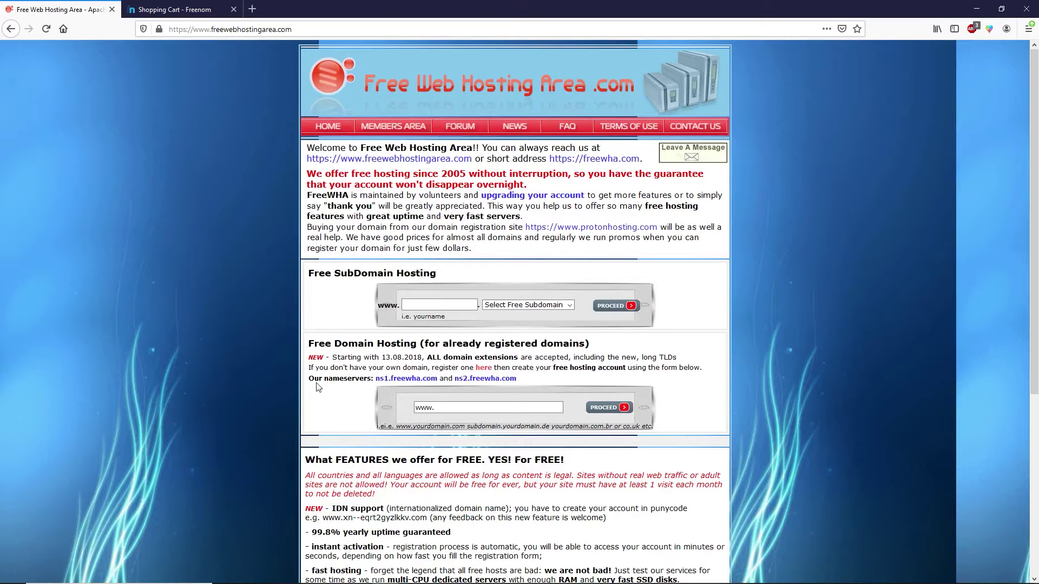
left_click(443, 407)
key("ctrl+v")
left_click_drag(376, 378, 438, 381)
right_click(419, 380)
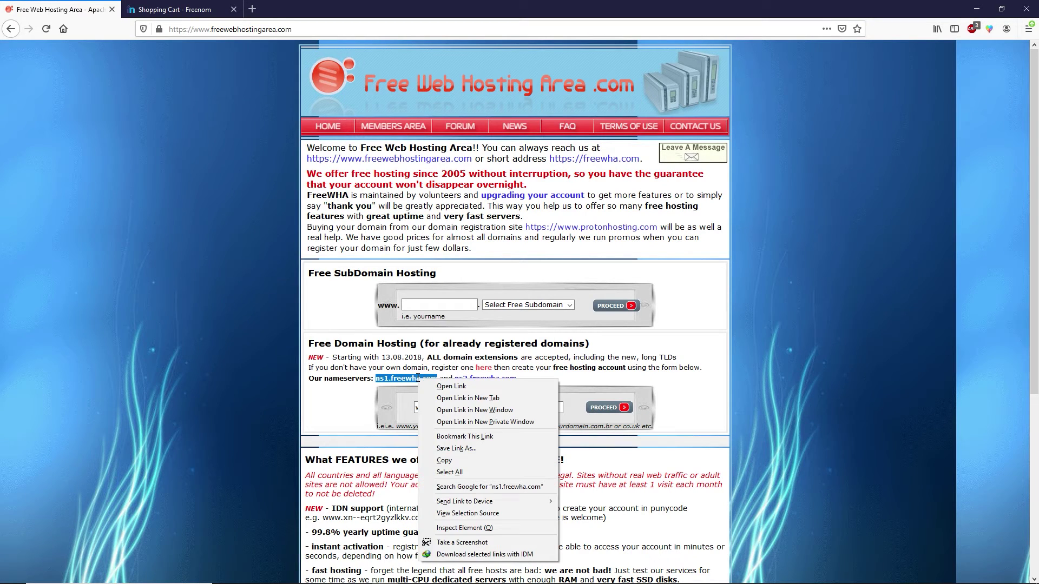
left_click(442, 461)
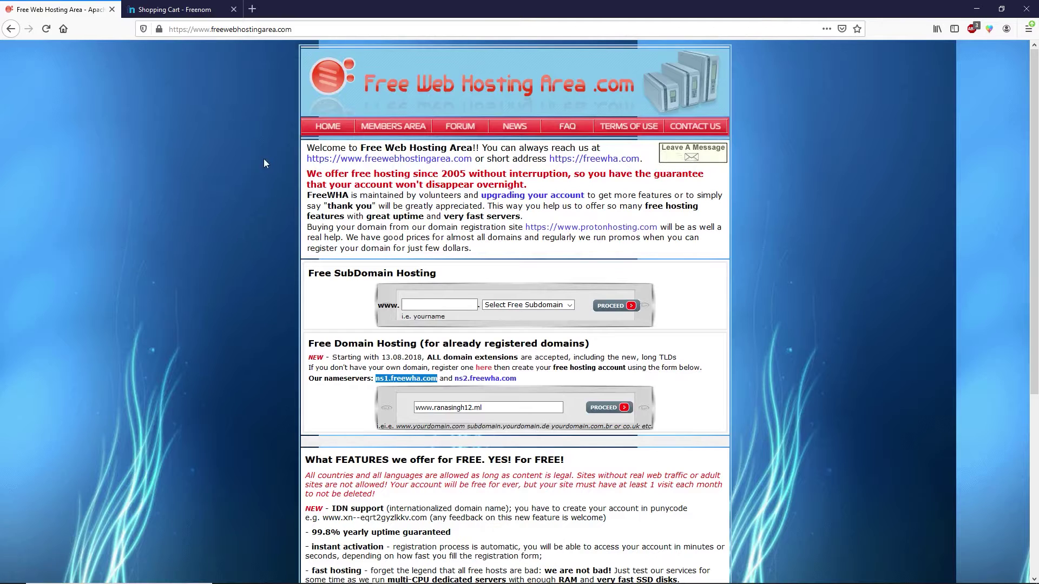
left_click(187, 8)
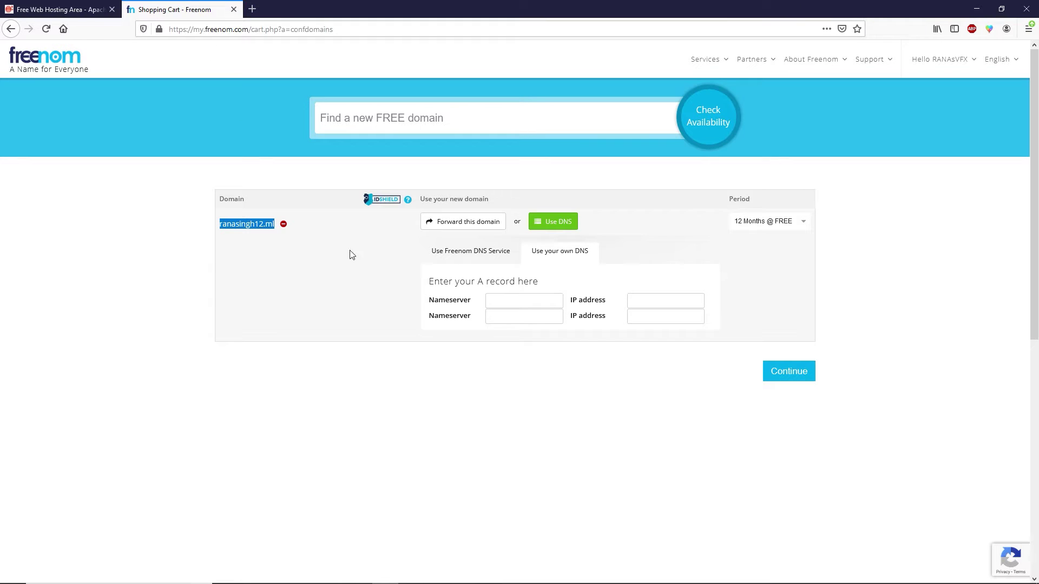
- Set the domain's nameservers to ns1.freewha.com and ns2.freewha.com
left_click(502, 300)
key("ctrl+v")
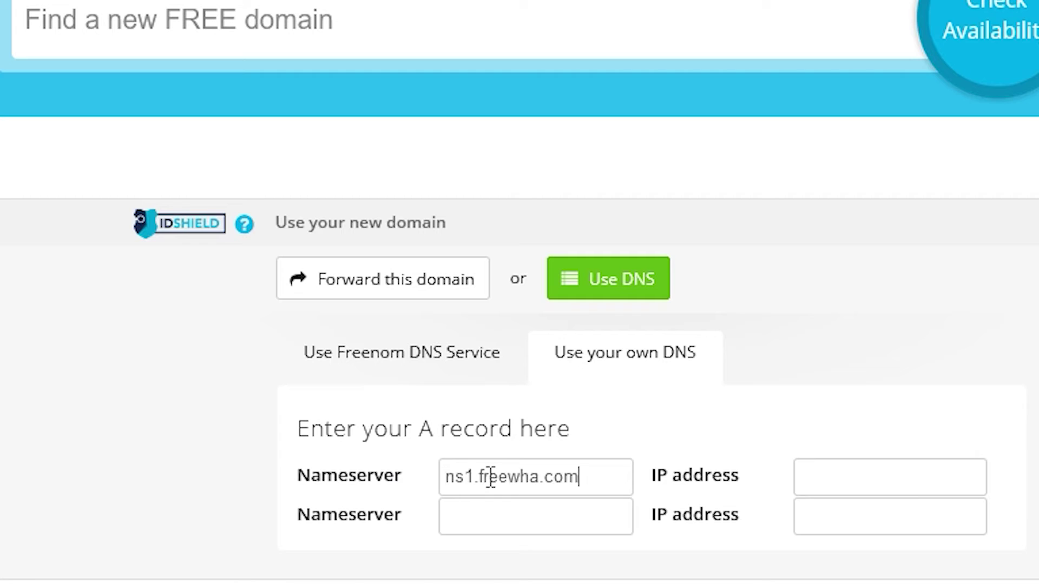
left_click(478, 512)
key("ctrl+v")
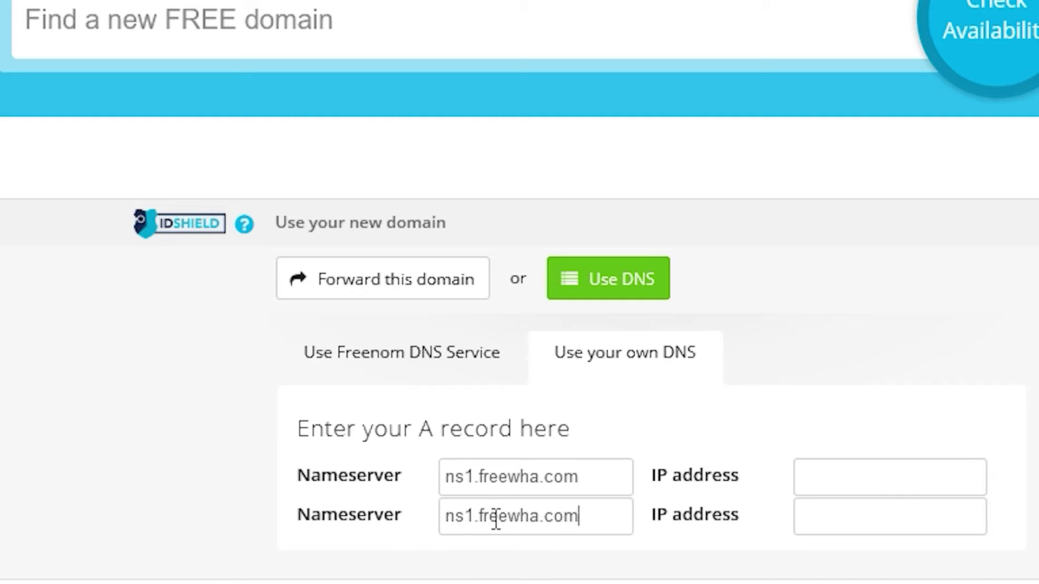
left_click(468, 520)
key("BackSpace")
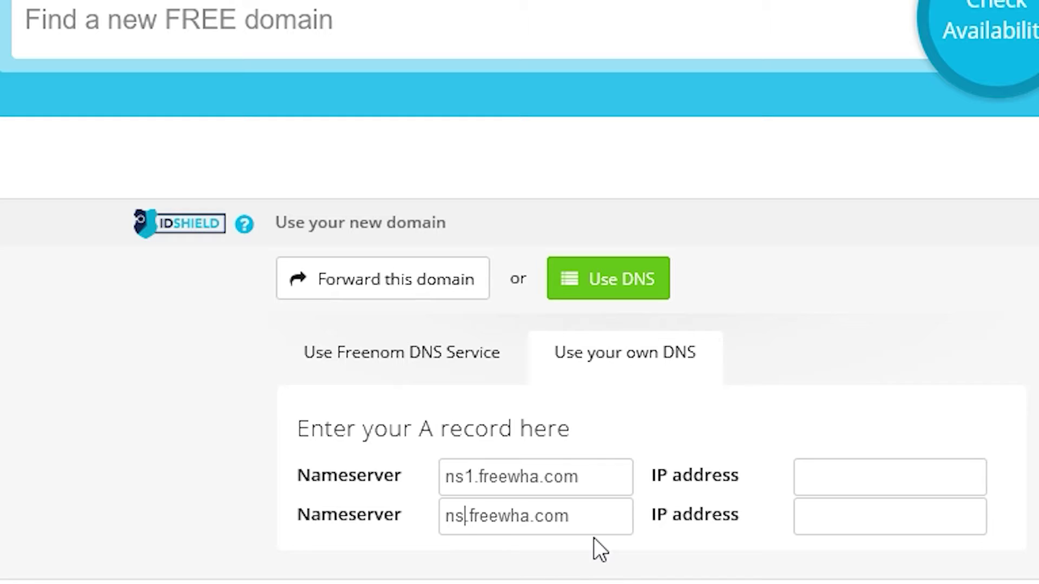
type("2")
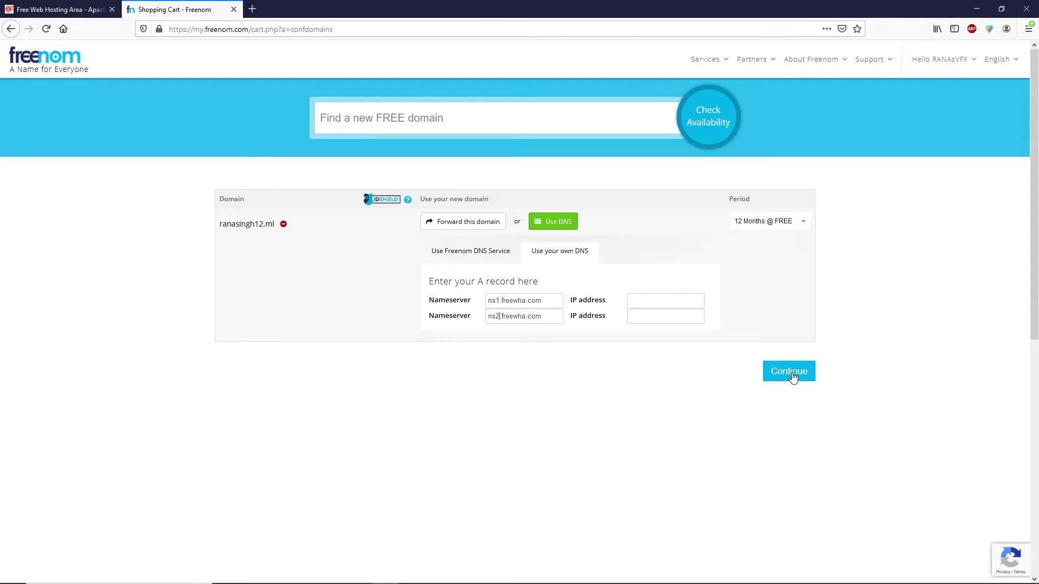
- Accept the Terms & Conditions, complete the free order, and go to the Client Area
left_click(792, 377)
left_click(531, 303)
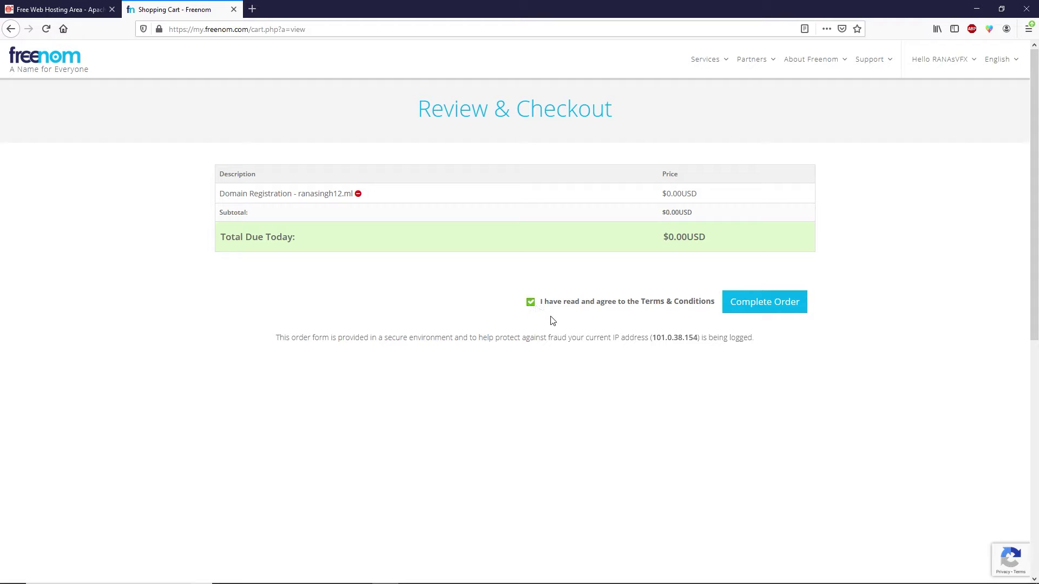
left_click(788, 314)
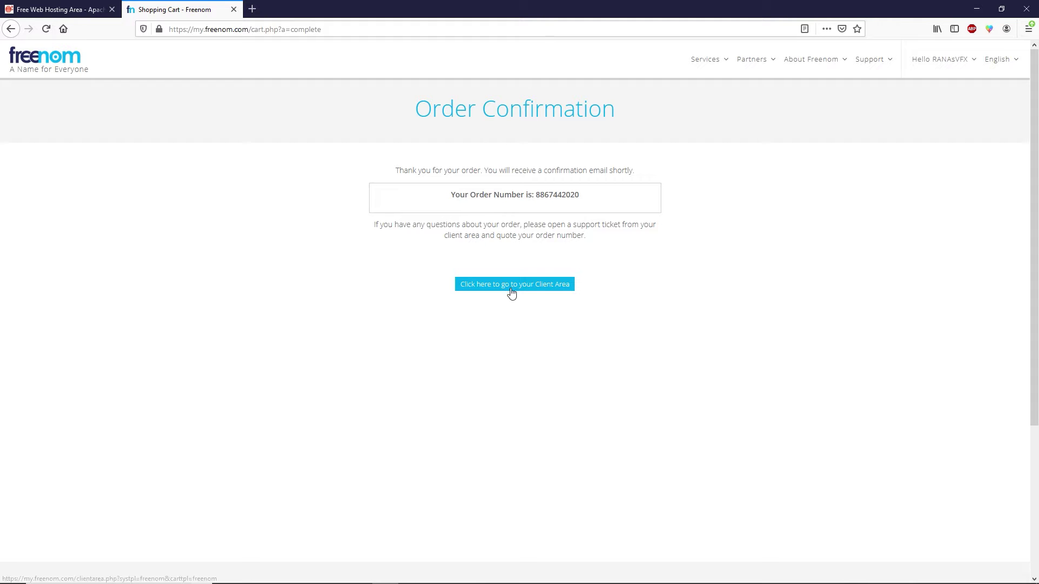
left_click(538, 292)
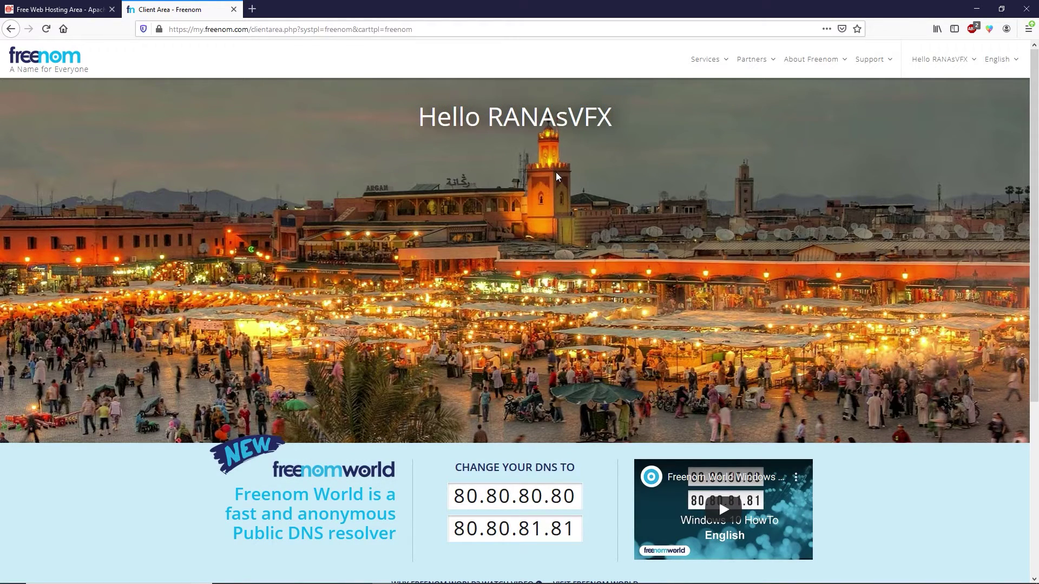
- Sign up for hosting the .ml domain, confirming the password and accepting the Service Agreement
left_click(234, 9)
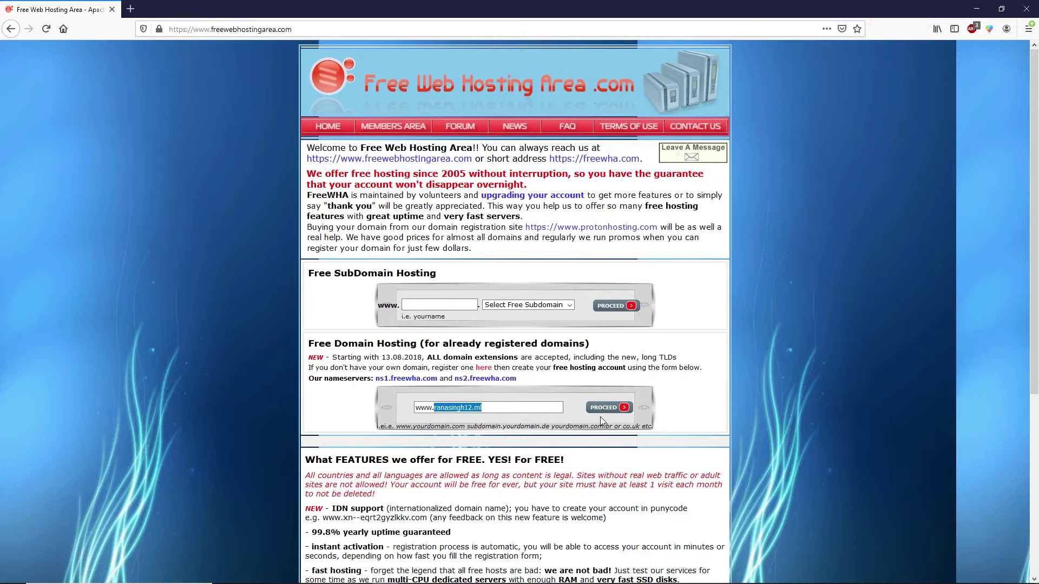
left_click(612, 409)
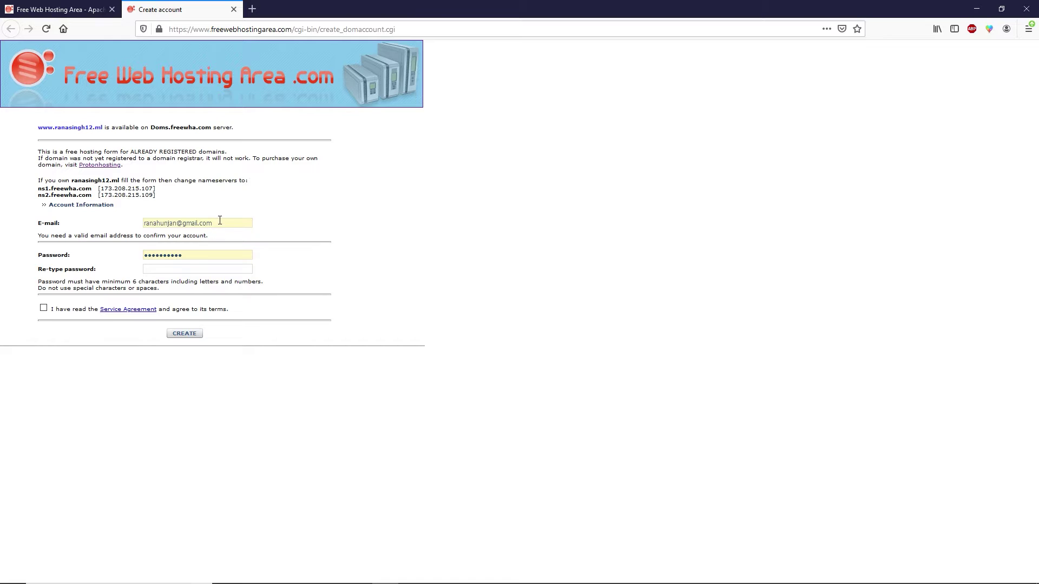
left_click(202, 270)
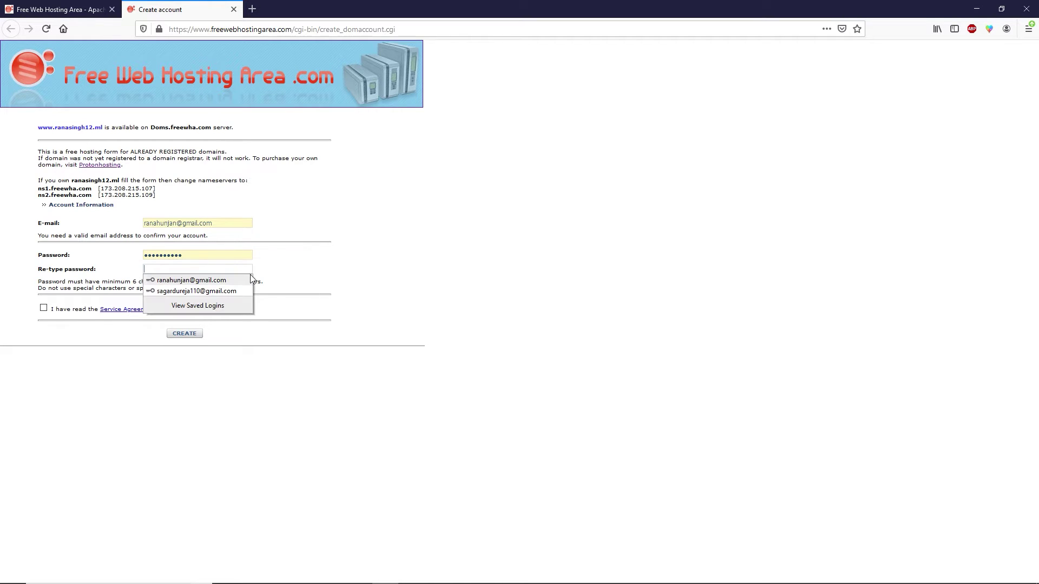
type("**********")
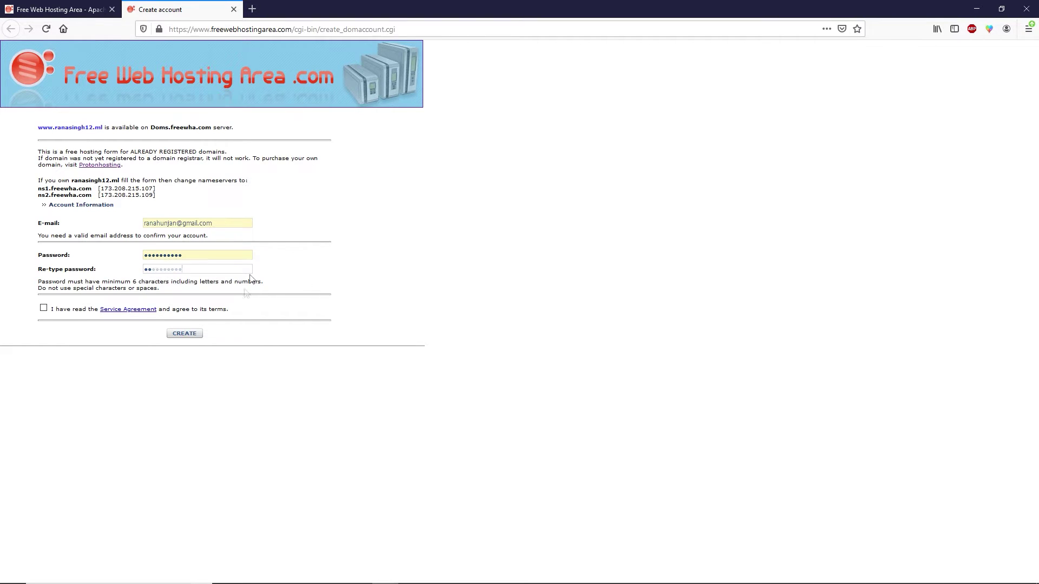
left_click(43, 311)
left_click(187, 335)
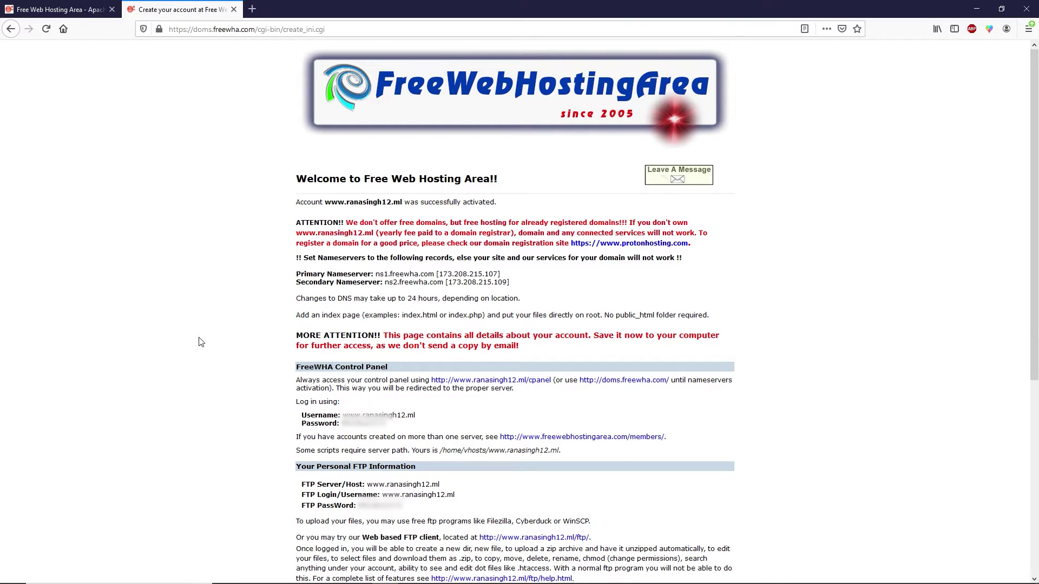
- Copy the new account's username and open the Members Area link in a new tab
scroll(199, 341, "down", 2)
left_click_drag(416, 306, 342, 305)
right_click(344, 305)
left_click(357, 324)
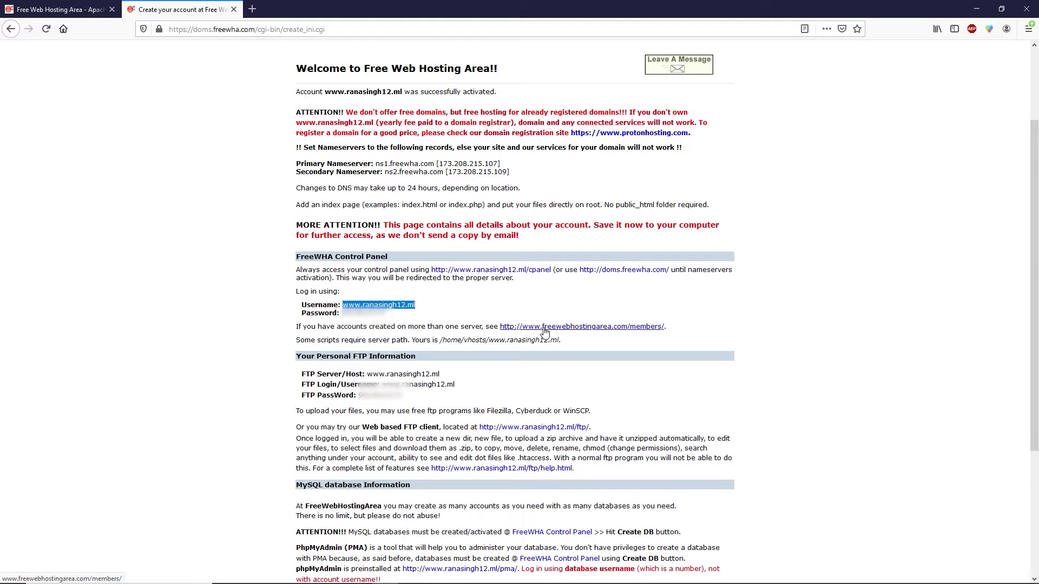
right_click(589, 328)
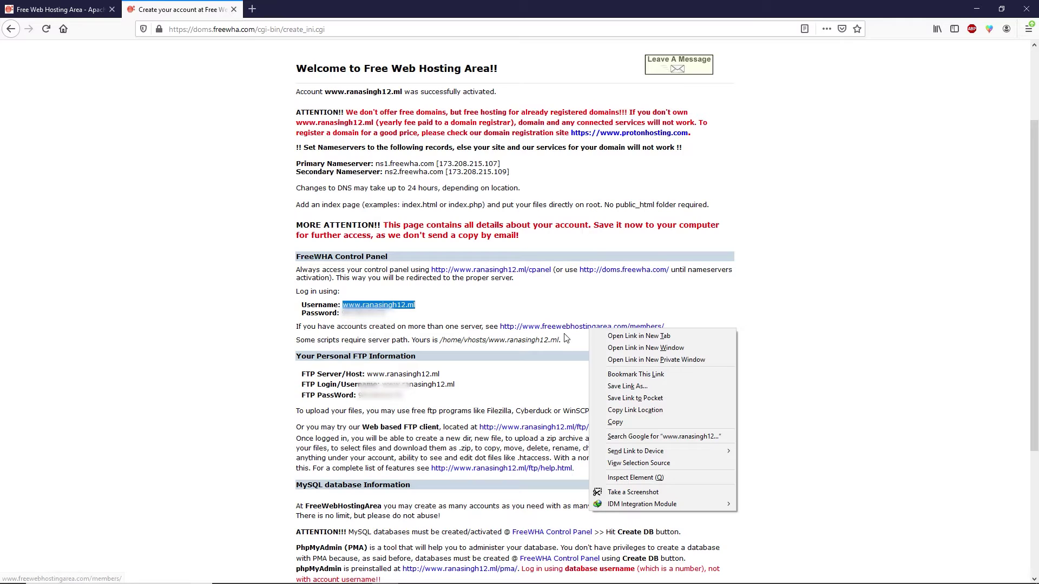
left_click(609, 336)
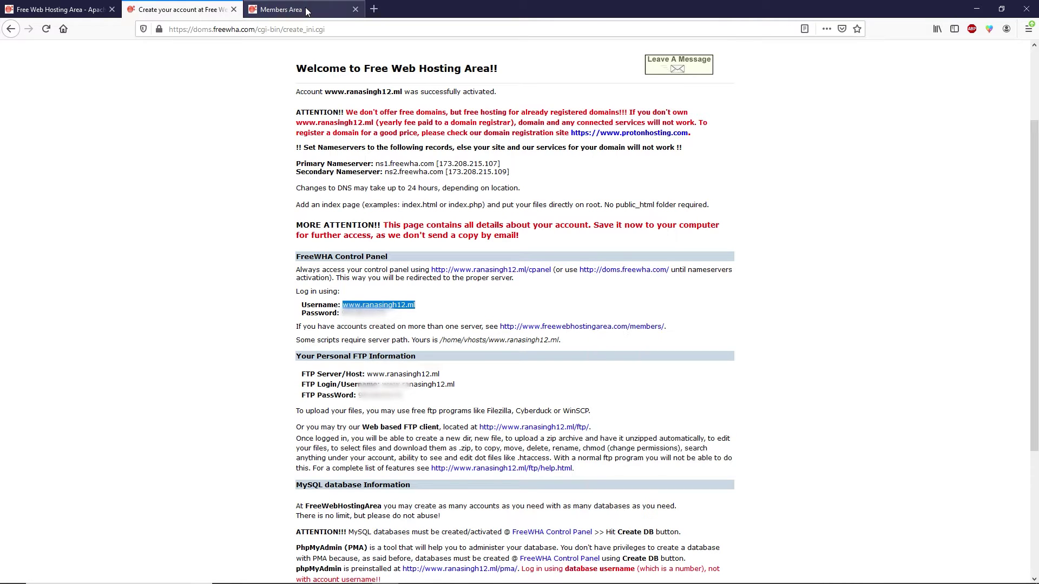
- Log into the FreeWHA Control Panel with the pasted username and saved password
left_click(287, 9)
key("ctrl+v")
left_click(39, 82)
key("ctrl+v")
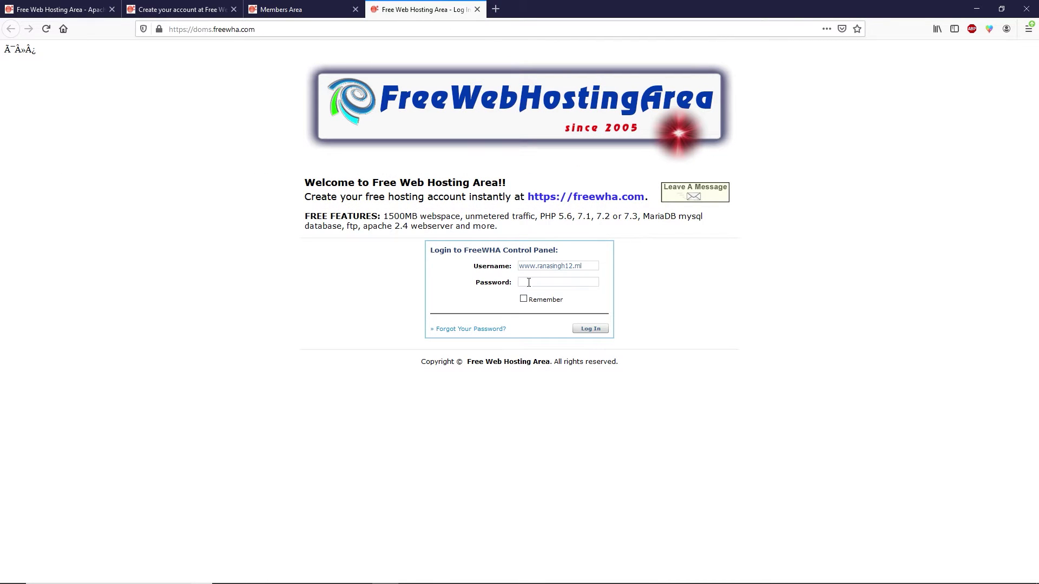
left_click(529, 282)
key("ctrl+v")
left_click(594, 329)
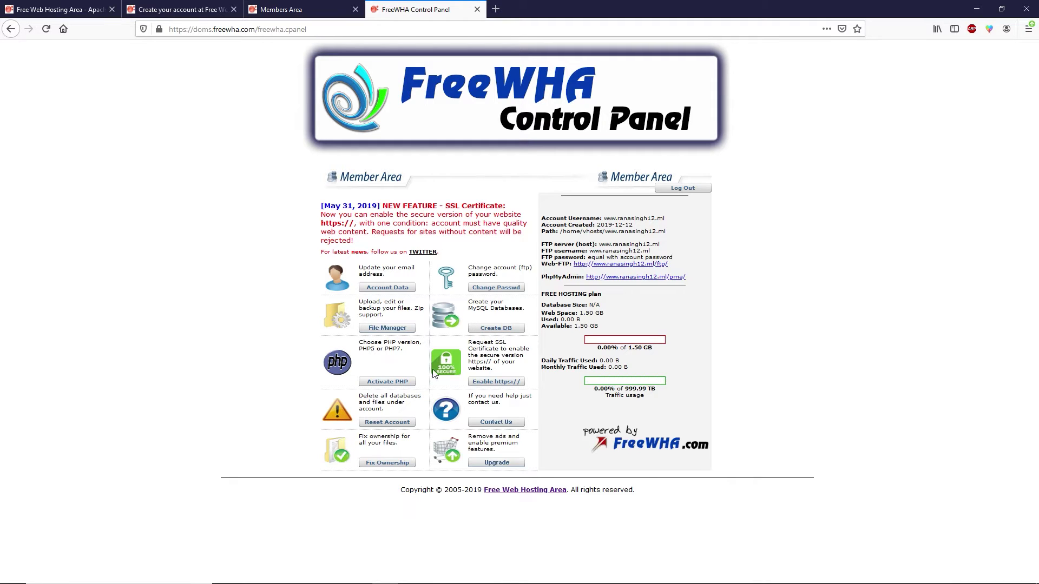
- Create the main MySQL database, then request PHP 7.3 under Activate PHP
left_click(494, 328)
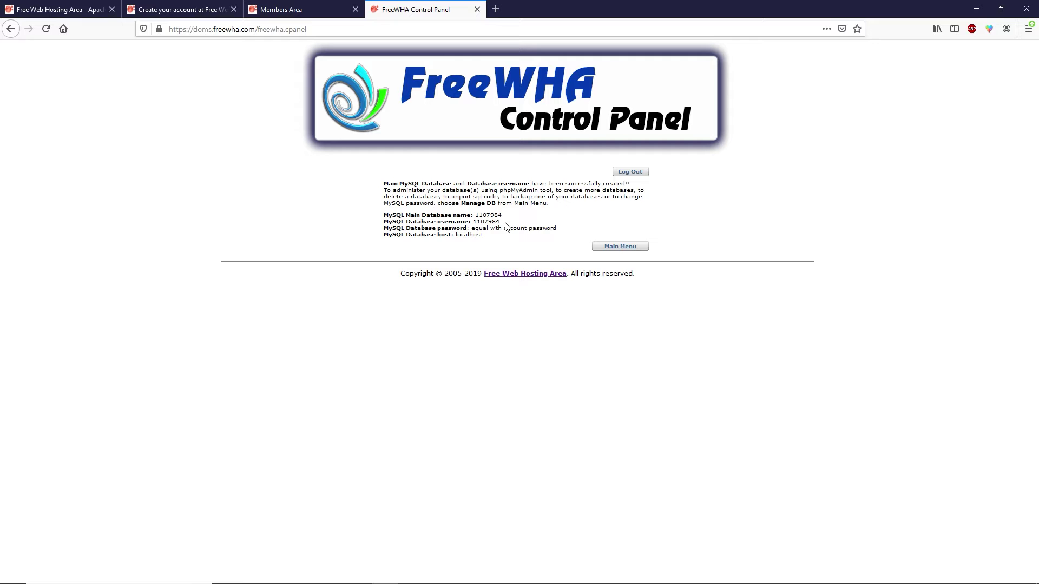
left_click(609, 247)
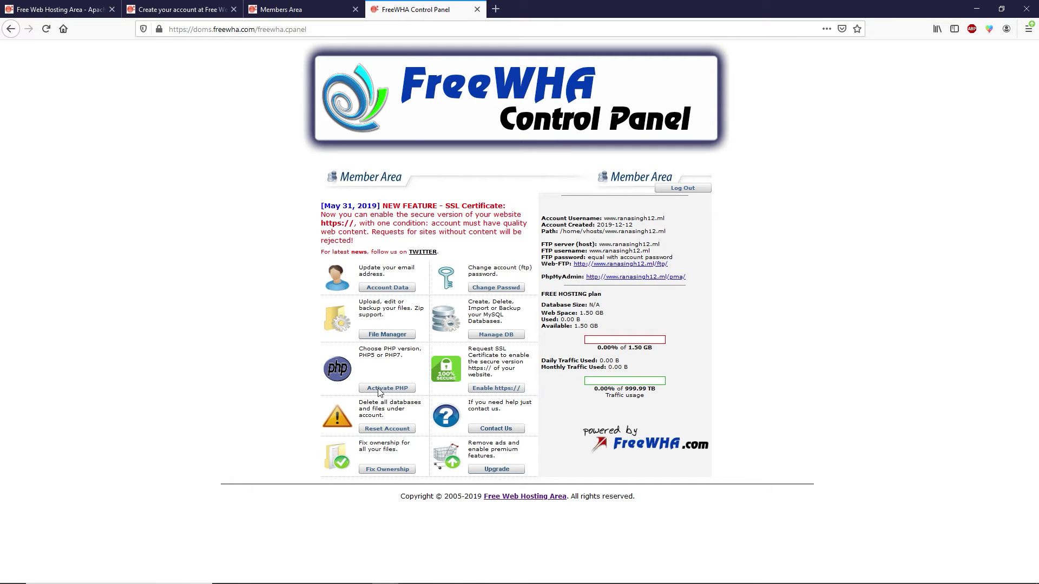
left_click(398, 388)
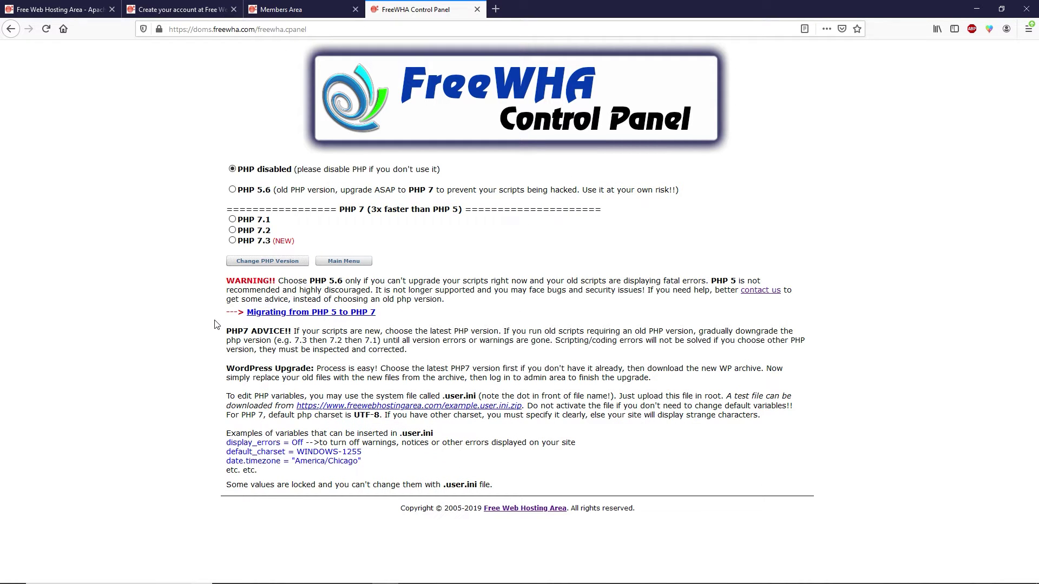
left_click(232, 241)
left_click(250, 262)
left_click(491, 189)
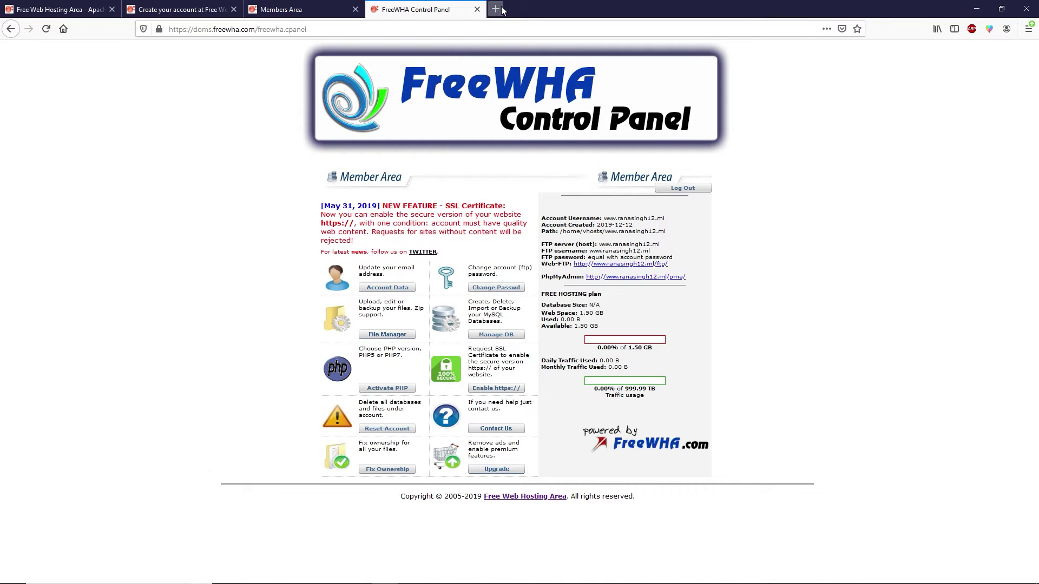
key("ctrl+t")
type("google.com")
key("Return")
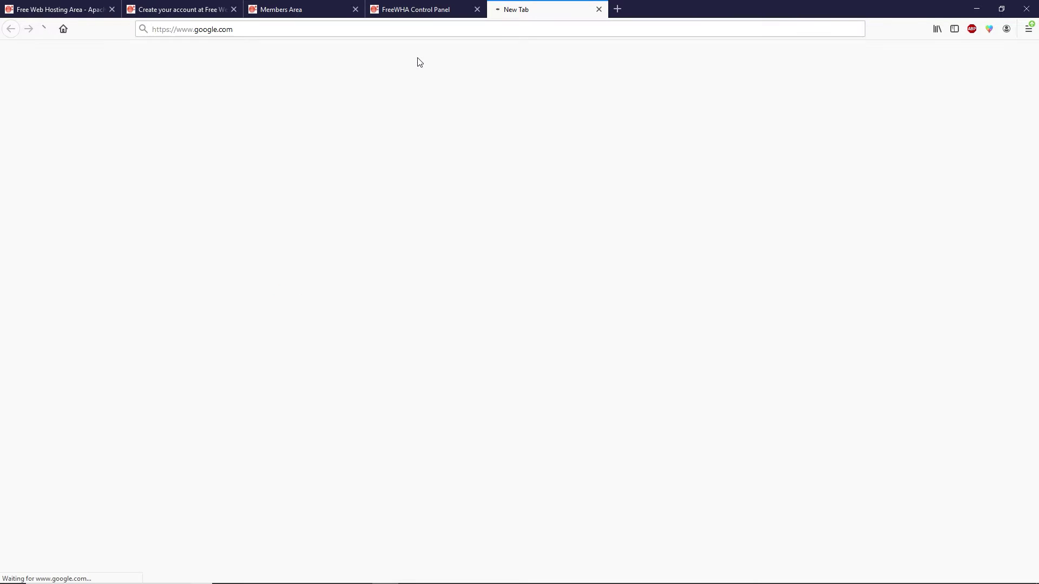
type("wor")
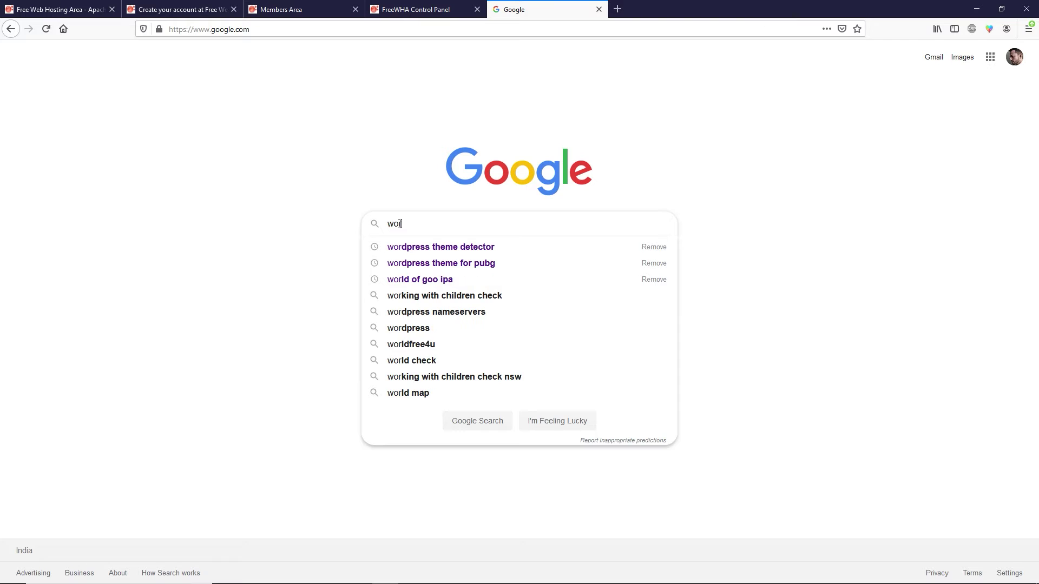
type("dpress download")
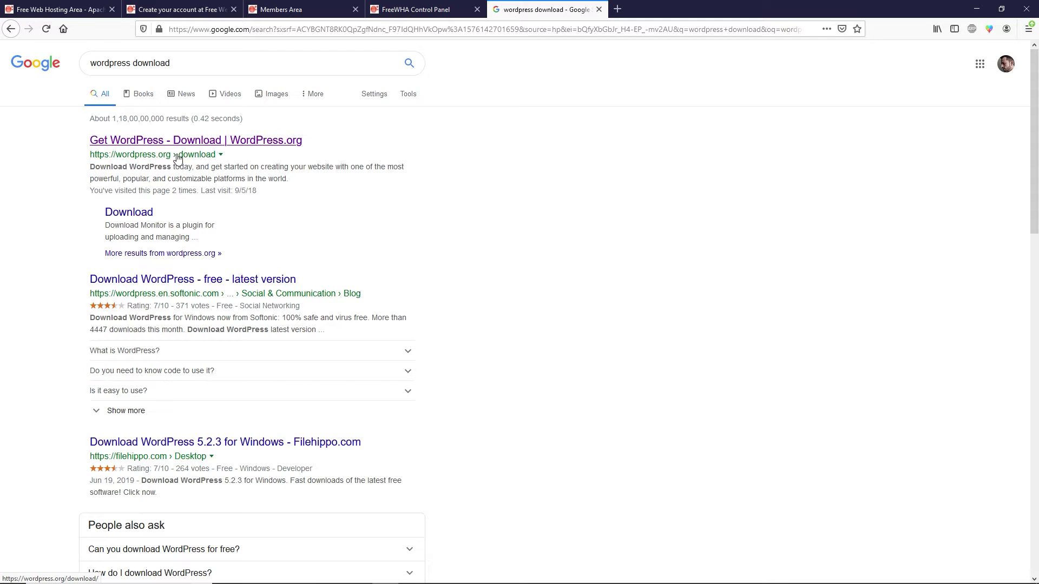
left_click(192, 151)
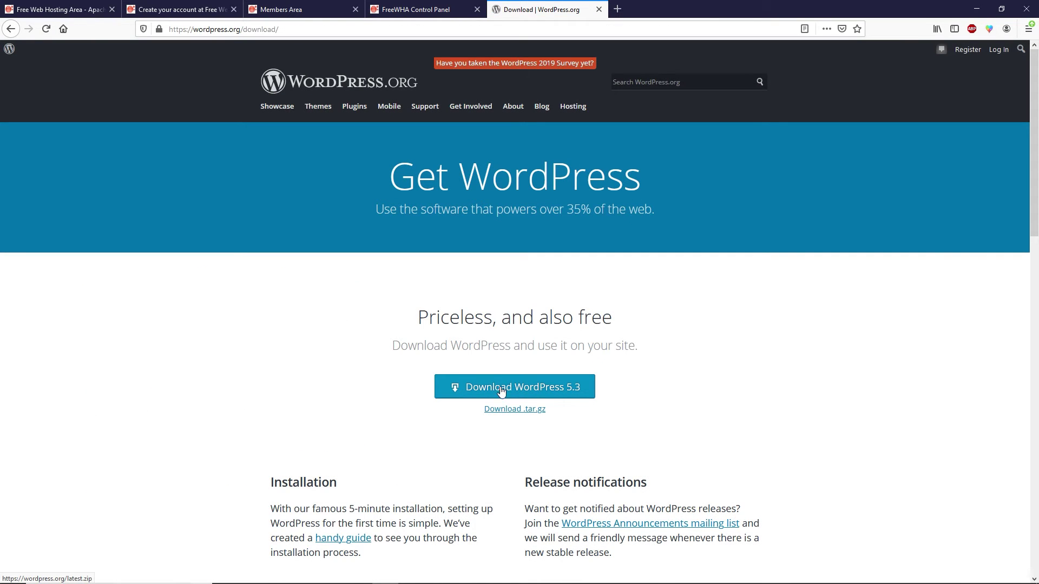
left_click(572, 392)
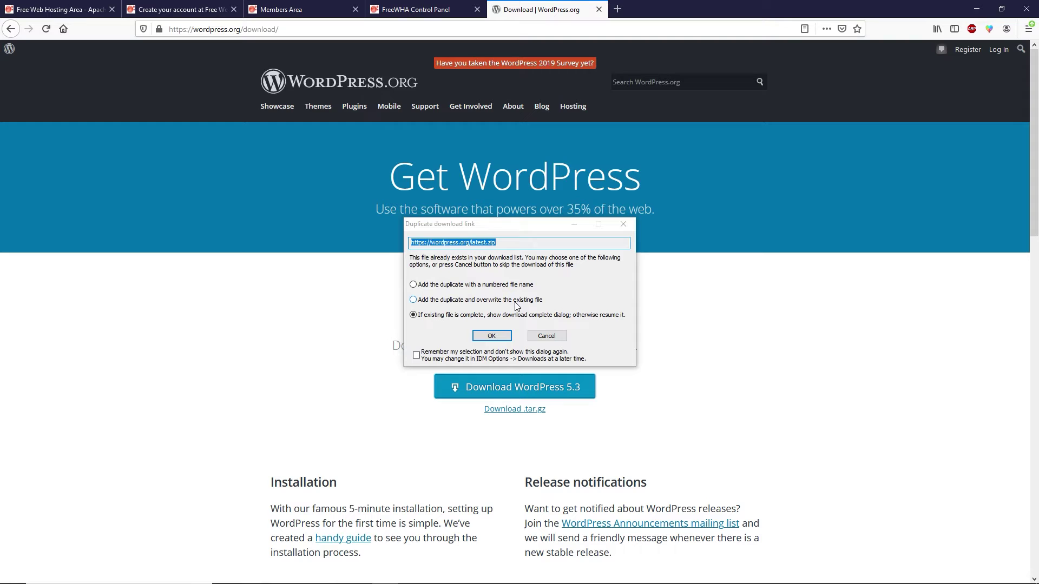
left_click(554, 339)
left_click(599, 10)
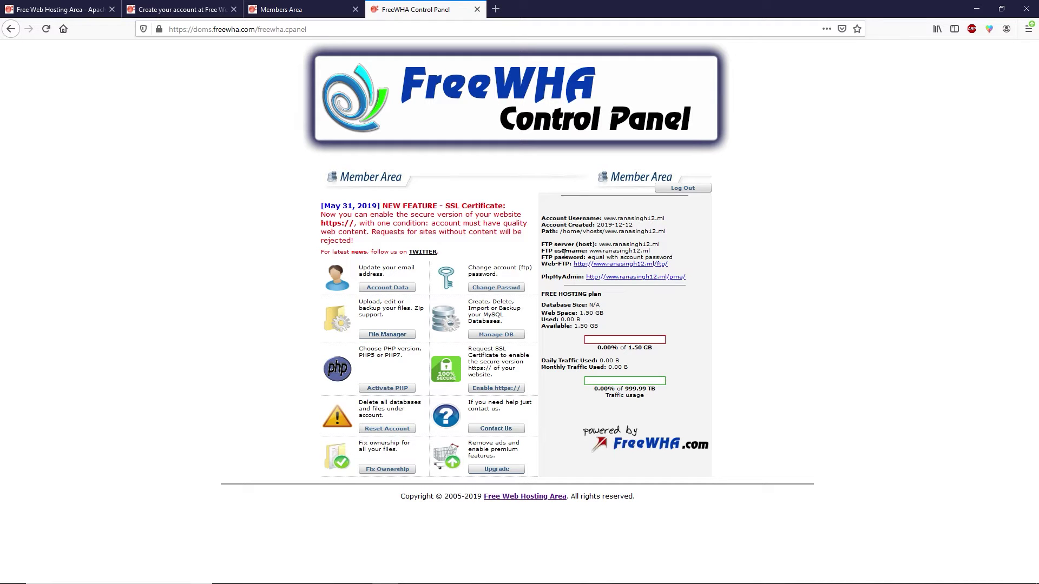
- Google 'filezilla', open the filezilla-project.org site, then close its tab
left_click(500, 15)
type("google.com")
key("Return")
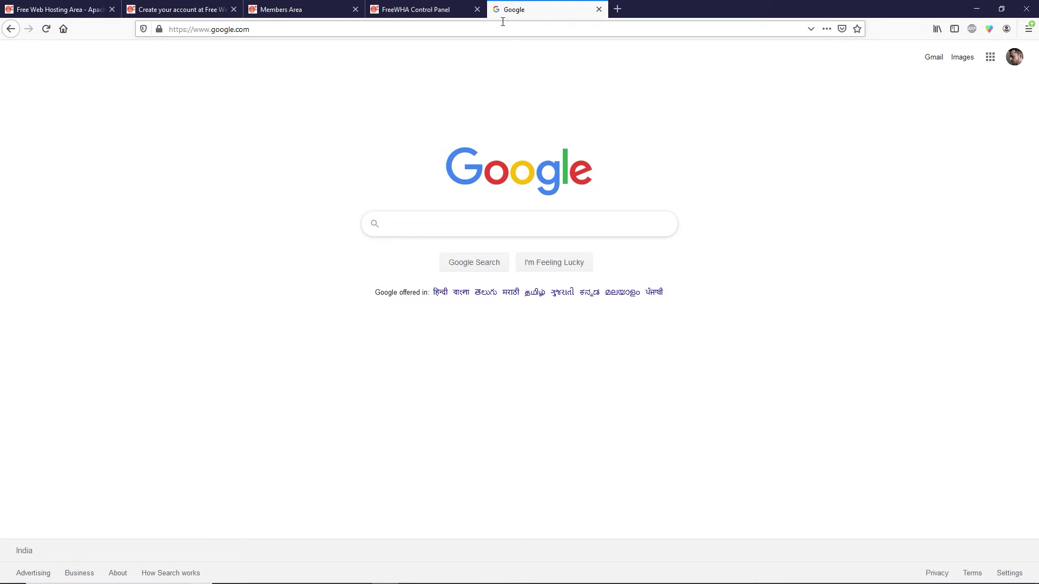
type("fil")
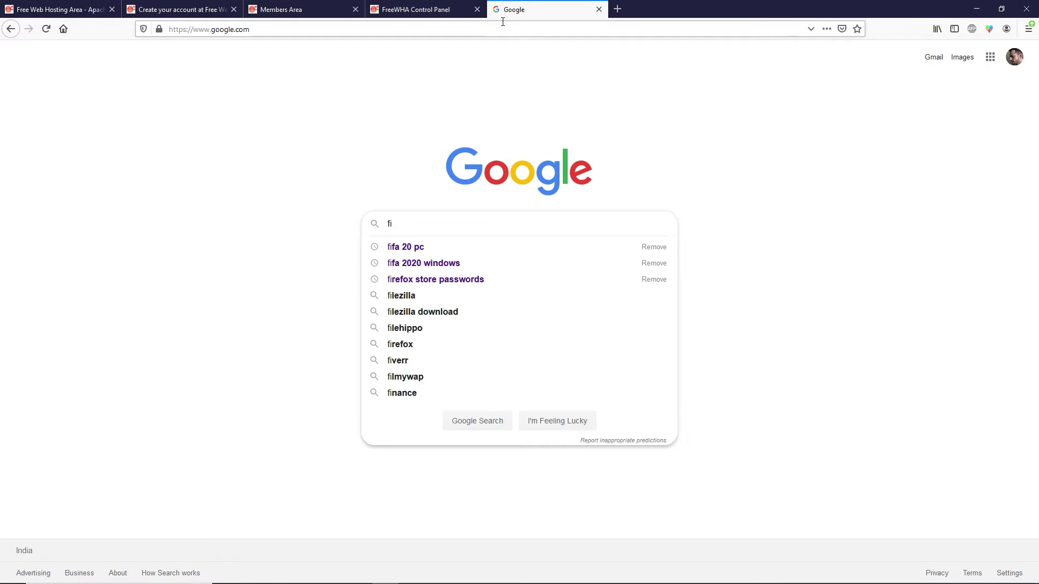
key("Down")
key("Return")
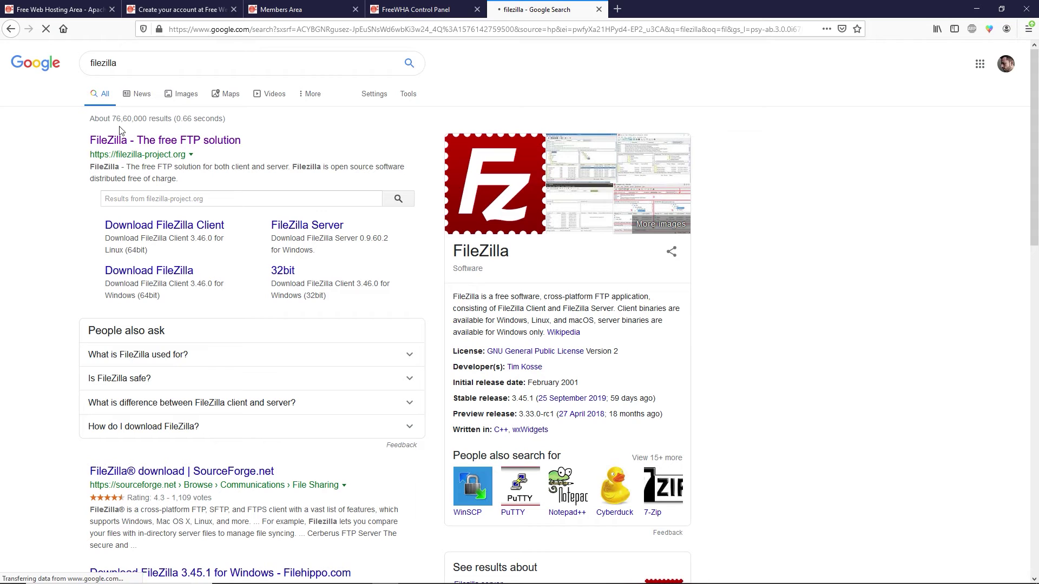
left_click(144, 151)
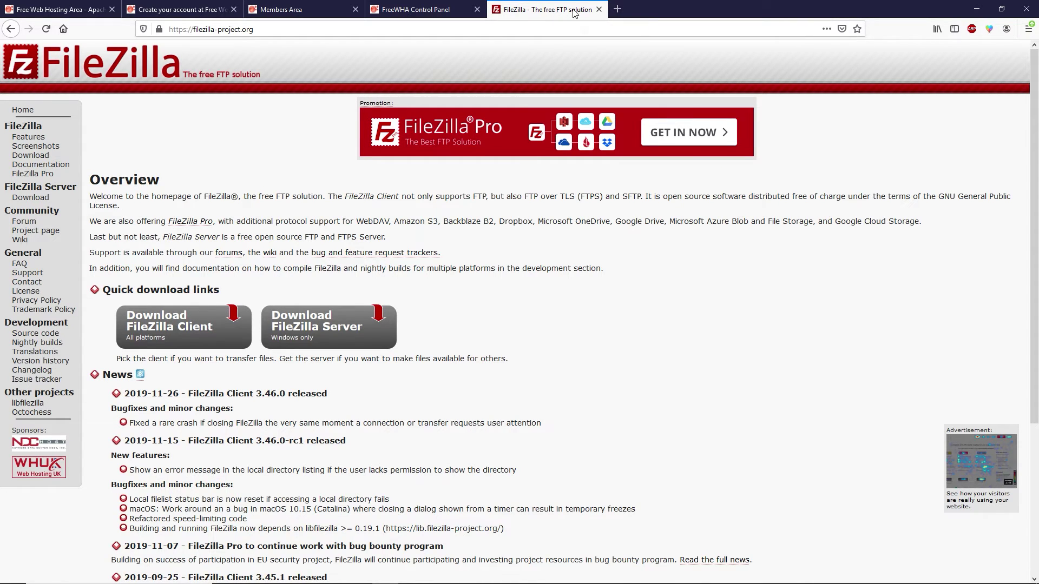
left_click(599, 9)
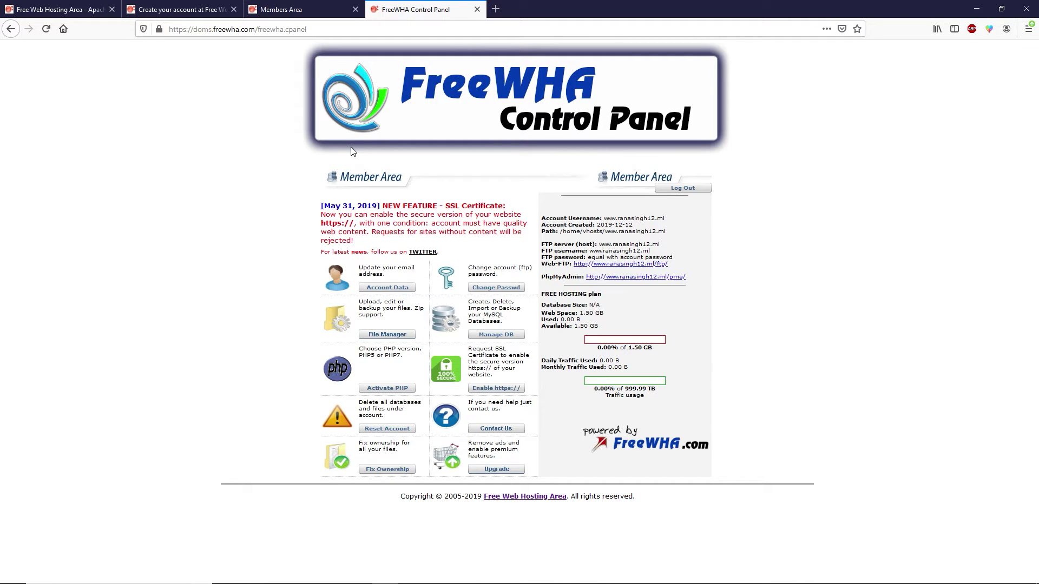
- Launch the FileZilla client from Windows search and position its window
left_click(70, 572)
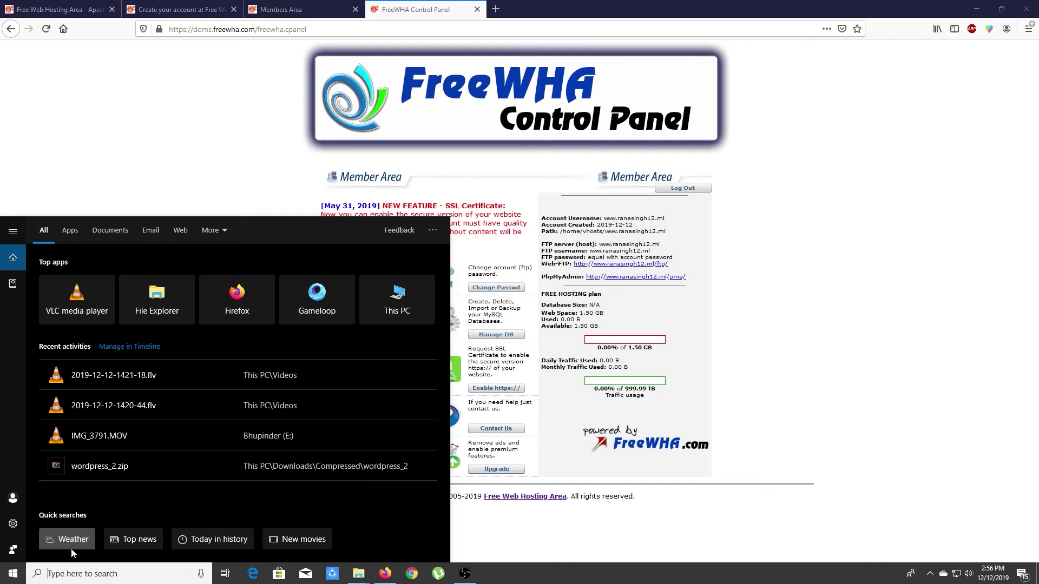
type("filezilla")
key("Return")
left_click_drag(382, 69, 361, 65)
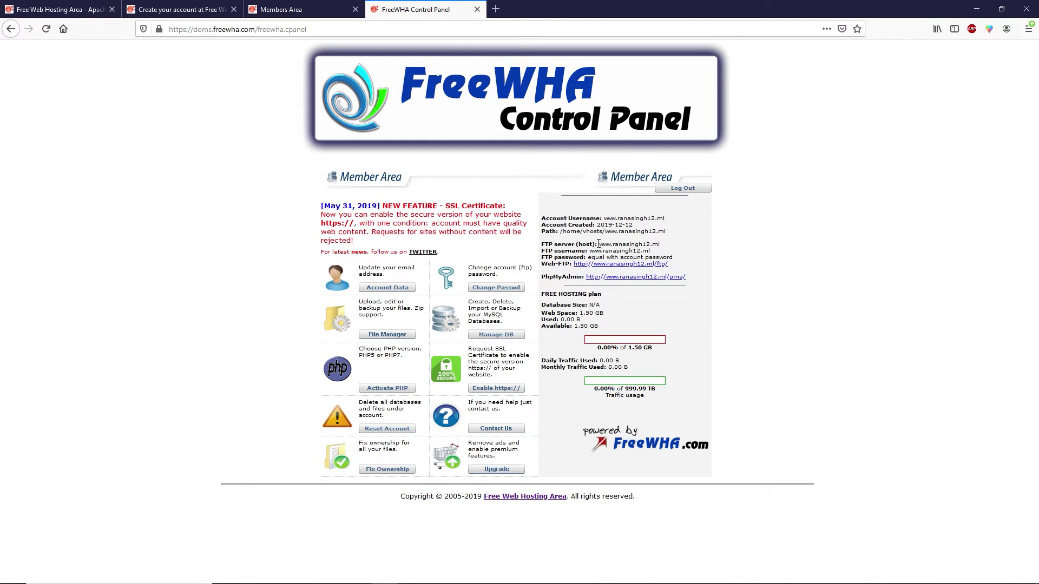
- Copy the FTP server host name from the FreeWHA control panel
left_click_drag(599, 244, 659, 244)
right_click(657, 245)
left_click(682, 327)
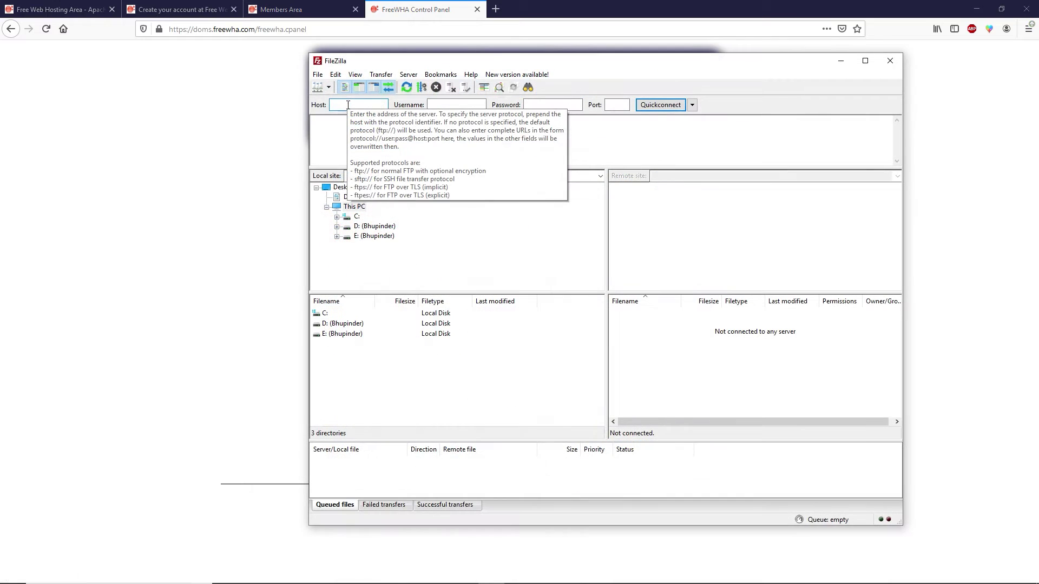
- Quickconnect FileZilla with the pasted FTP host, username and account password, accepting the certificate
key("ctrl+v")
left_click(453, 106)
key("ctrl+v")
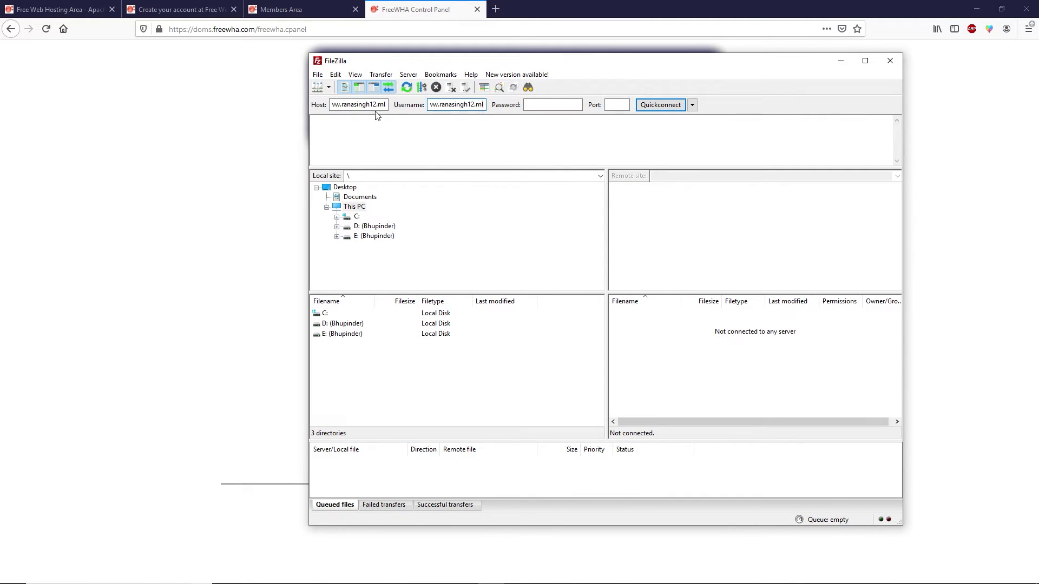
left_click(545, 105)
type("••••••••••")
left_click(659, 106)
left_click(583, 439)
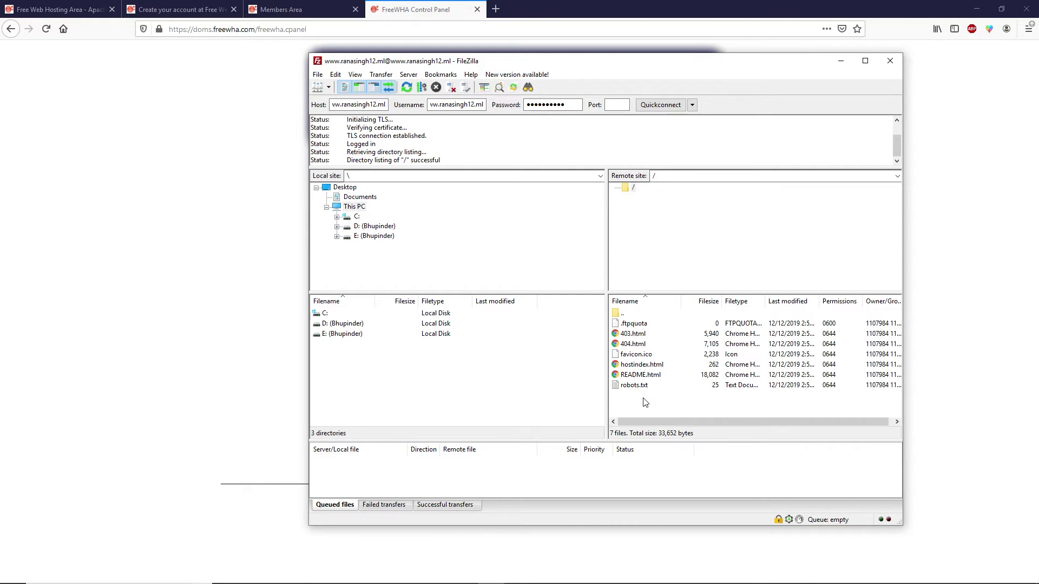
key("alt+Tab")
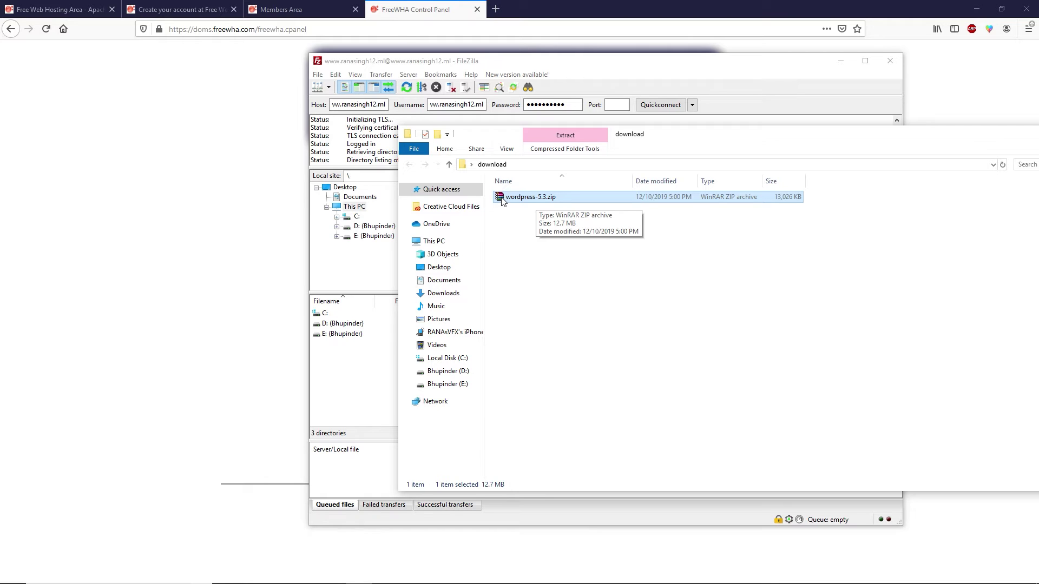
- Extract wordpress-5.3.zip here and open the resulting wordpress folder
right_click(501, 199)
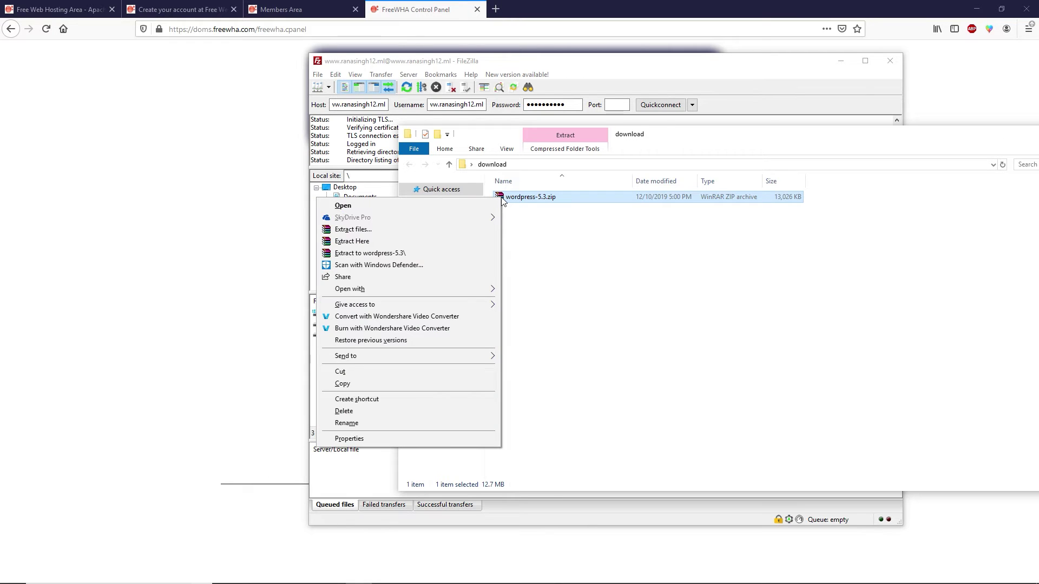
left_click(372, 241)
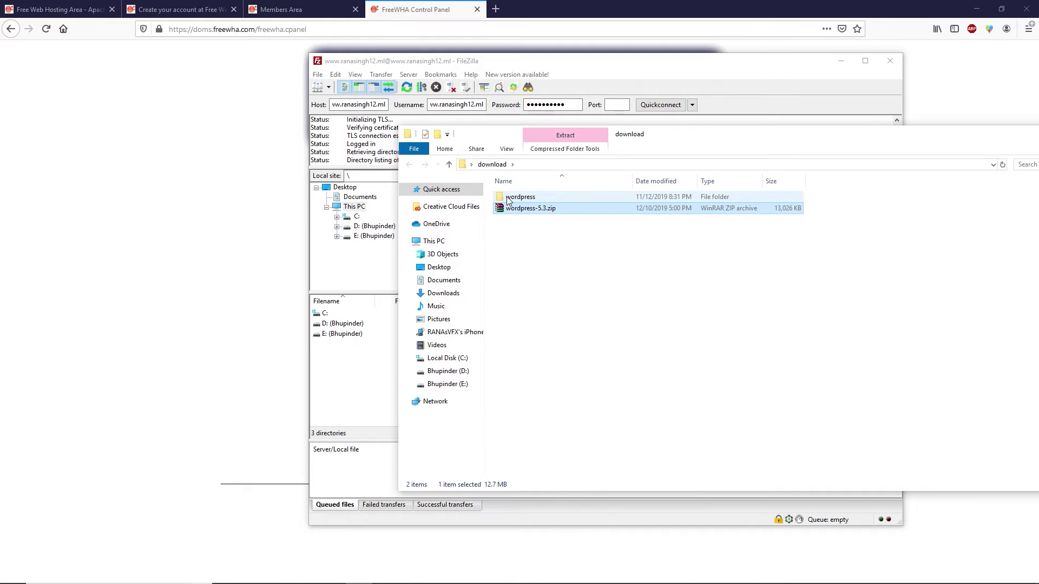
left_click(500, 198)
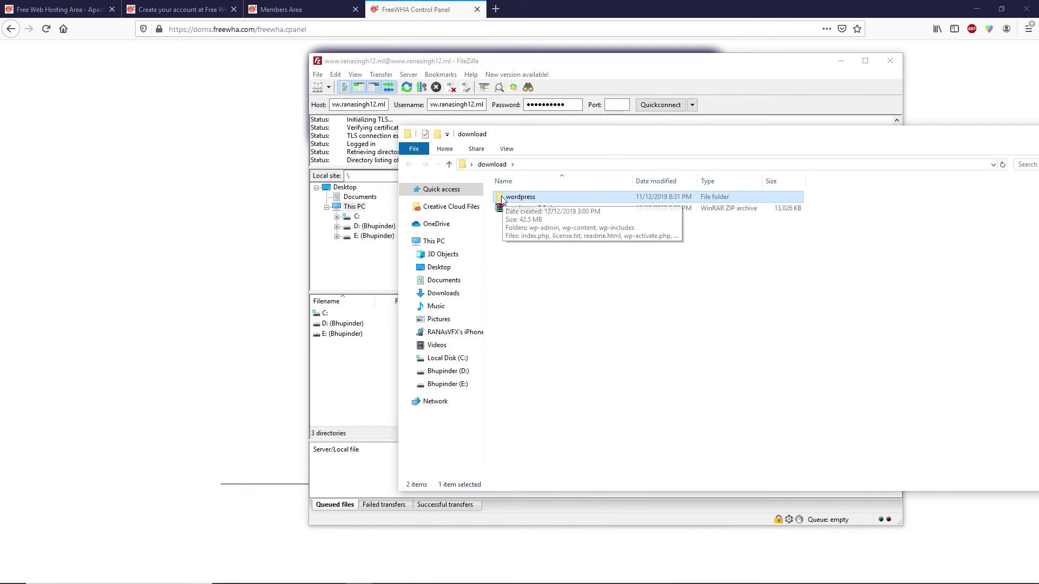
double_click(523, 199)
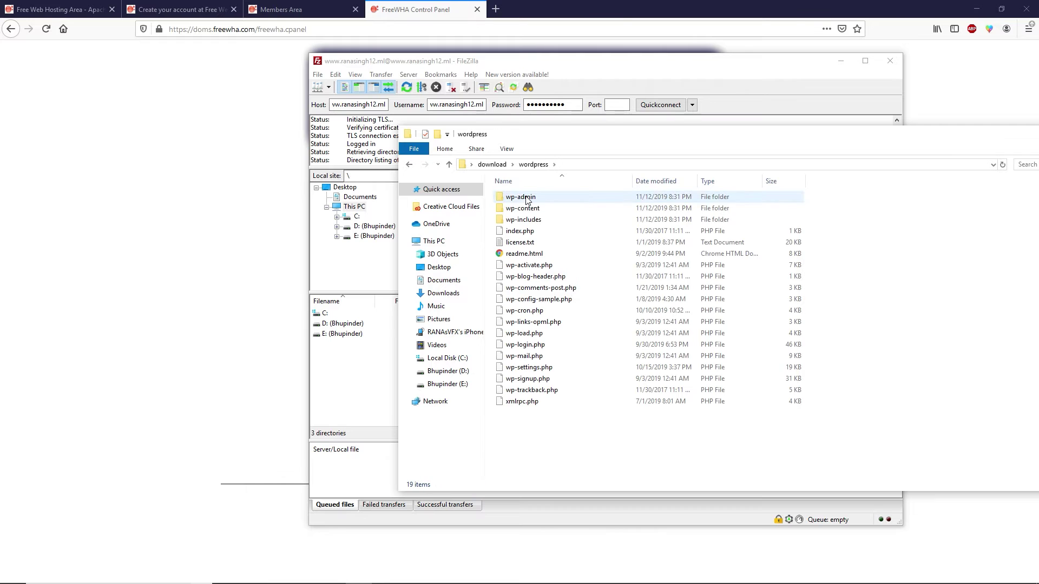
left_click_drag(527, 433, 527, 184)
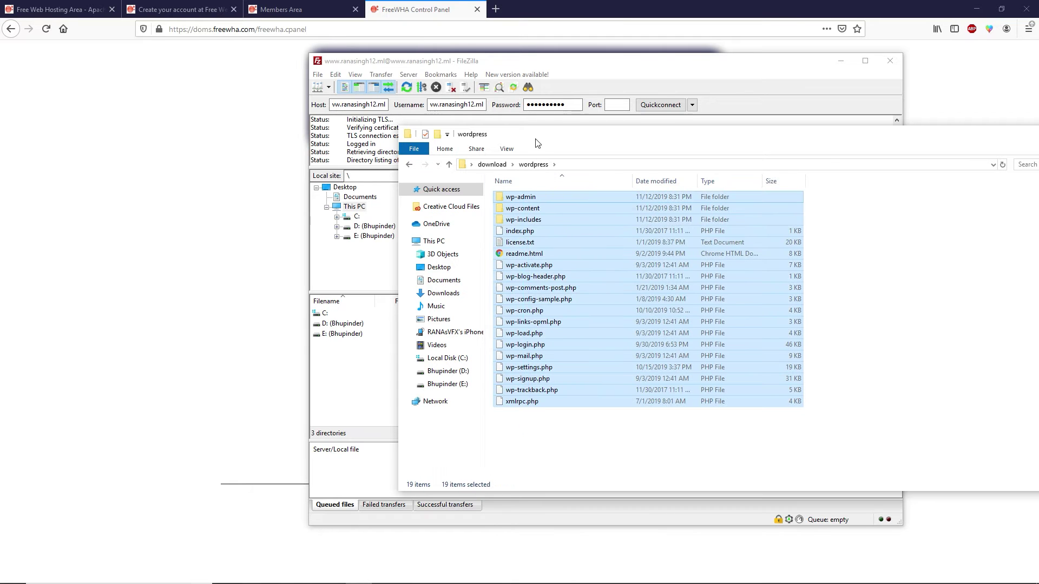
left_click_drag(533, 135, 57, 72)
left_click_drag(205, 80, 367, 84)
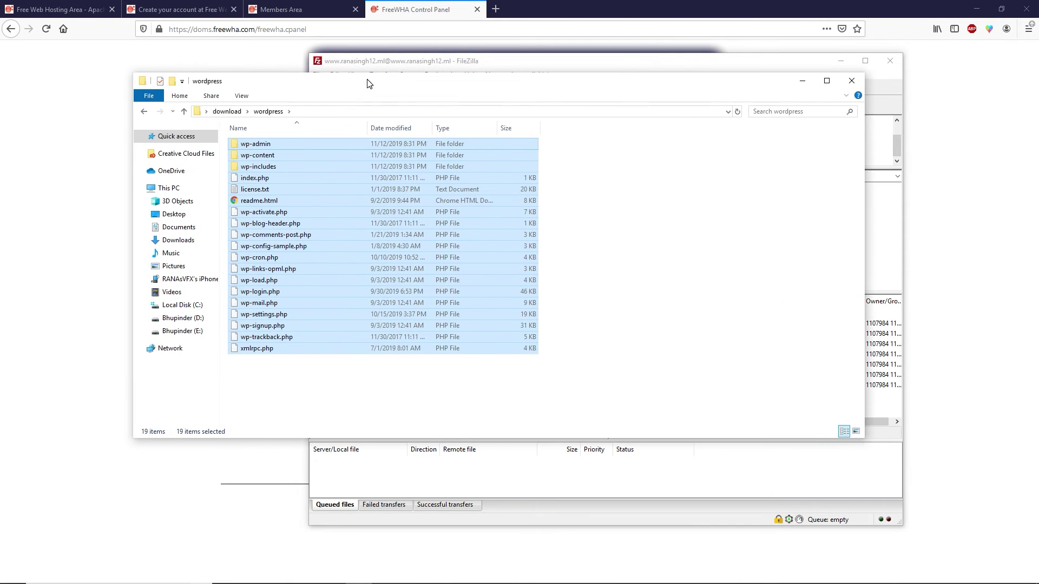
left_click(319, 362)
- Rename wp-config-sample.php to wp-config.php
left_click(248, 247)
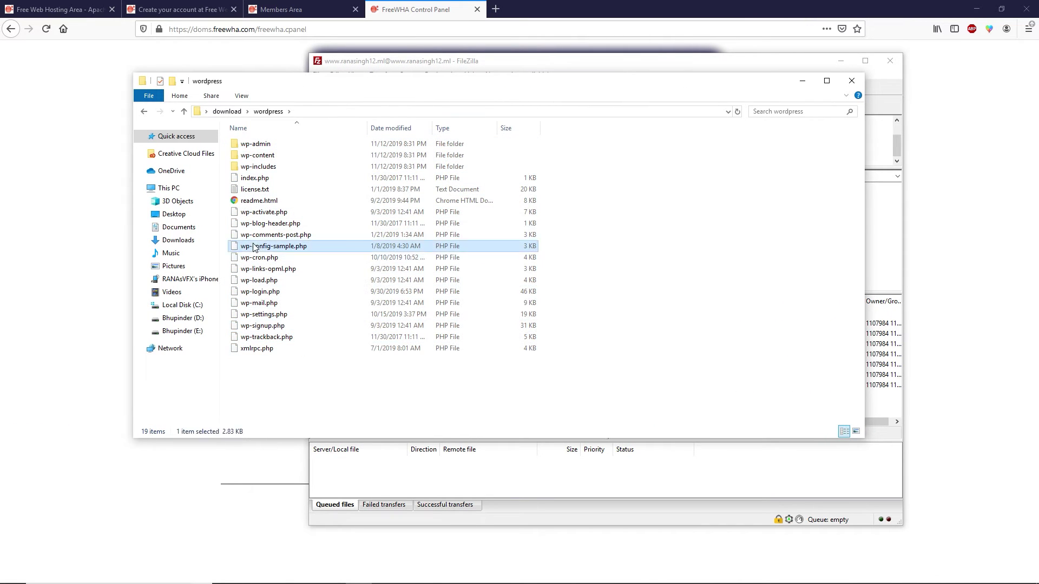
left_click(270, 246)
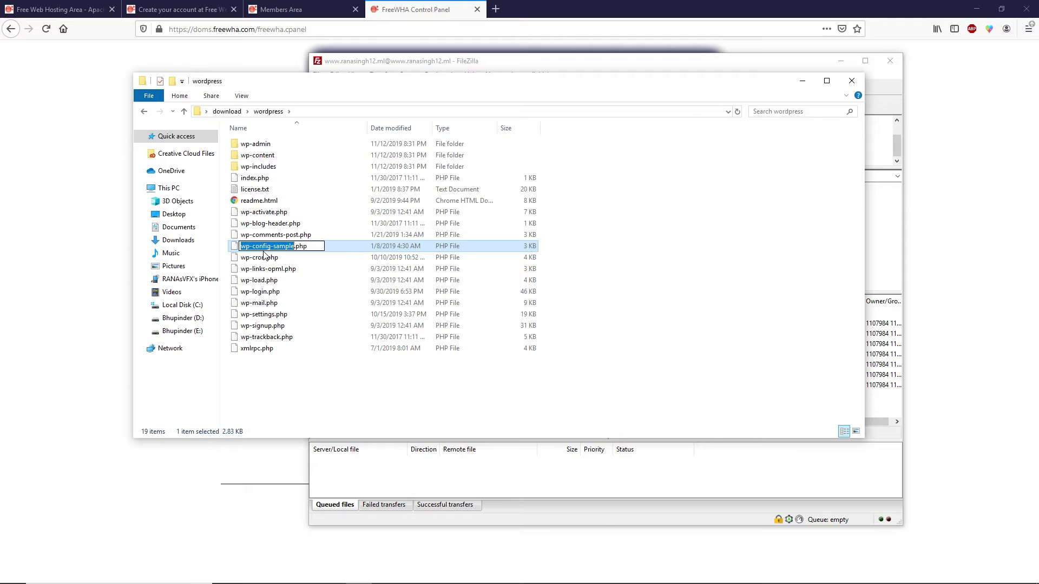
left_click(273, 246)
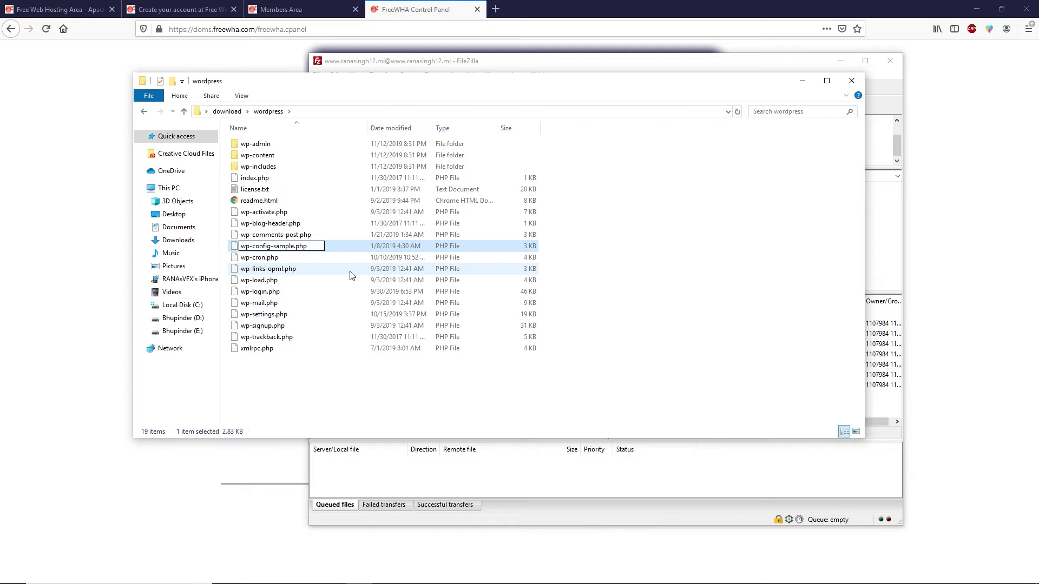
key("BackSpace")
key("Delete")
key("Delete")
key("Delete")
key("Delete")
key("Delete")
key("Delete")
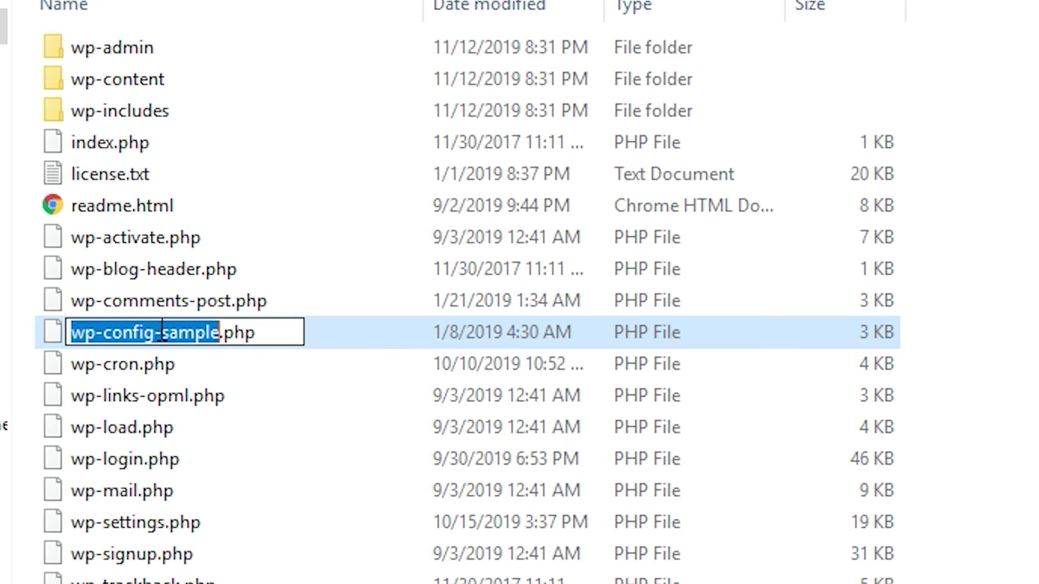
left_click(162, 332)
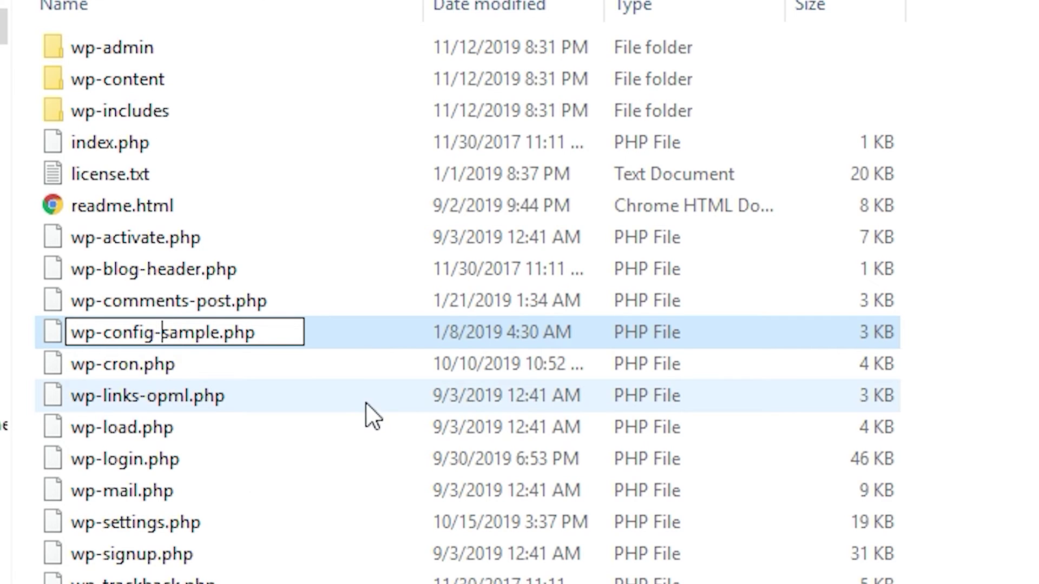
key("BackSpace")
key("Delete")
key("Delete")
key("Delete")
key("Delete")
key("Delete")
key("Delete")
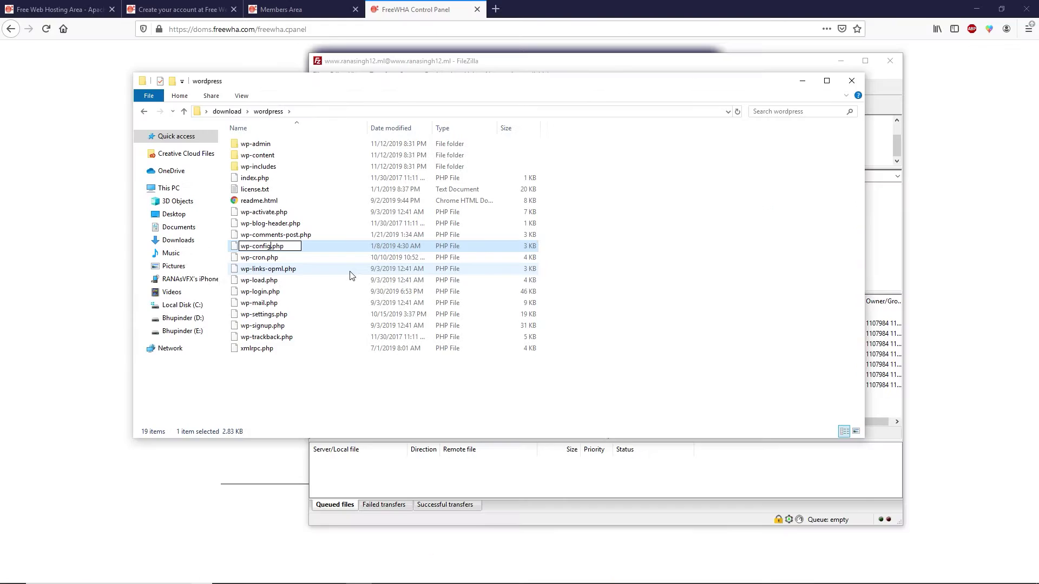
key("Return")
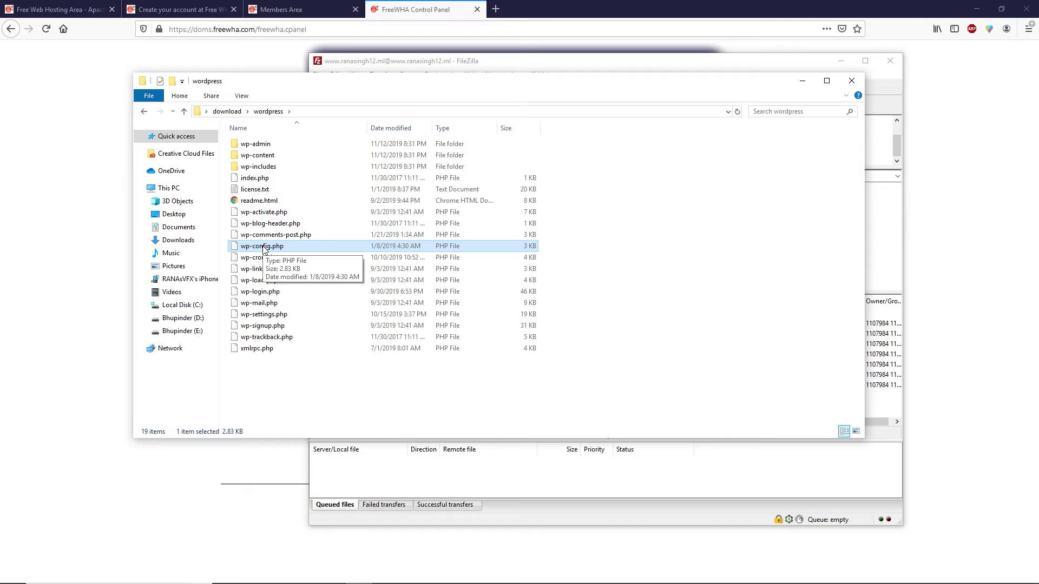
- Open wp-config.php with Notepad, then switch back to the FreeWHA Control Panel tab
right_click(263, 248)
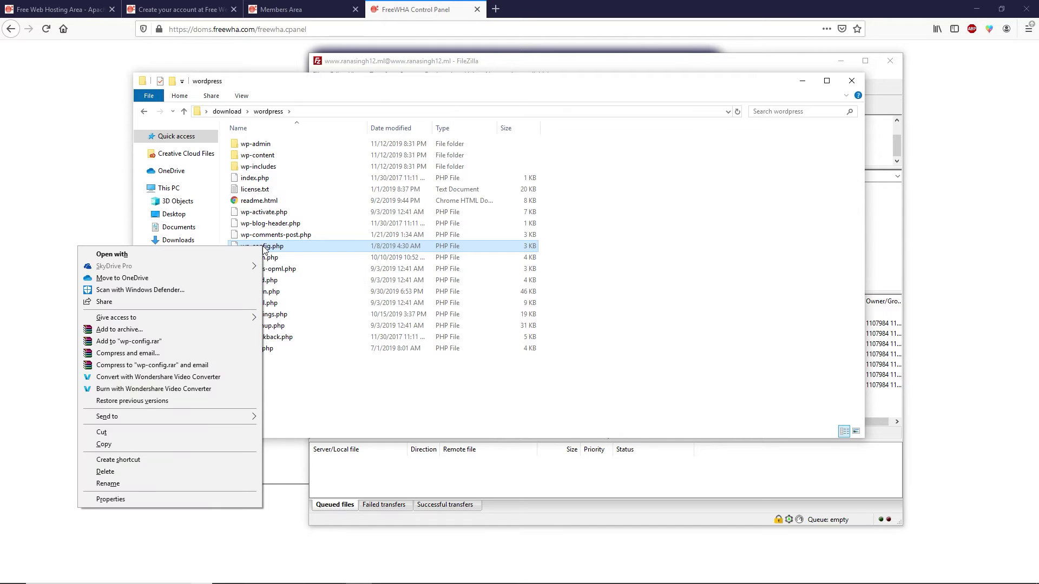
left_click(192, 255)
left_click(430, 272)
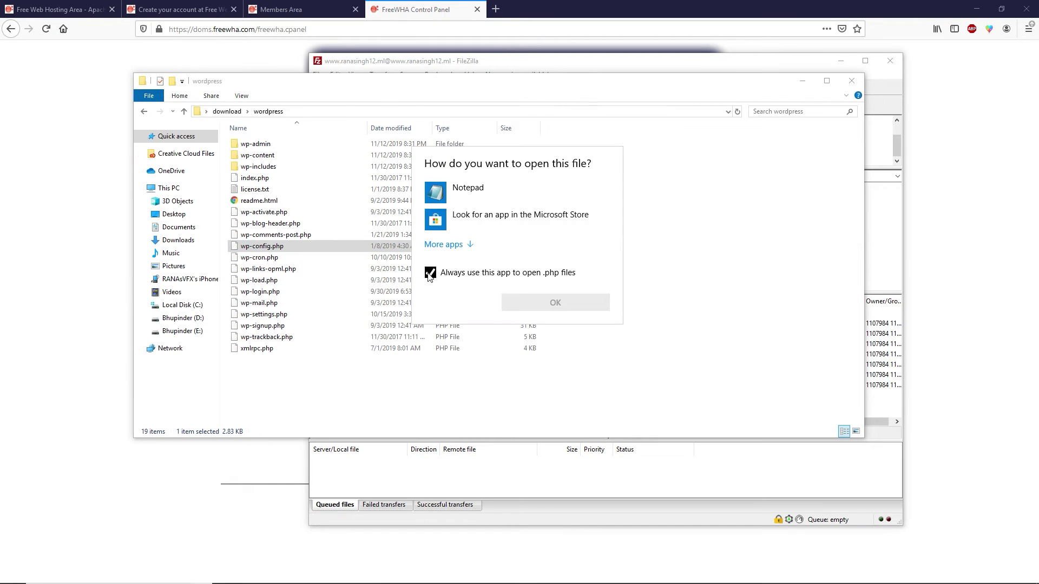
left_click(468, 188)
left_click(533, 305)
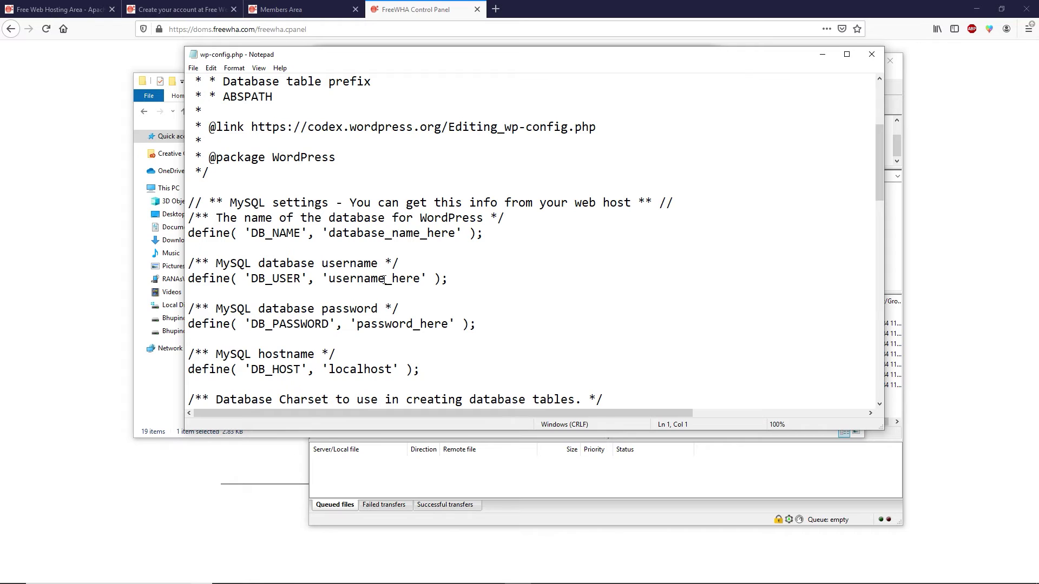
left_click(432, 8)
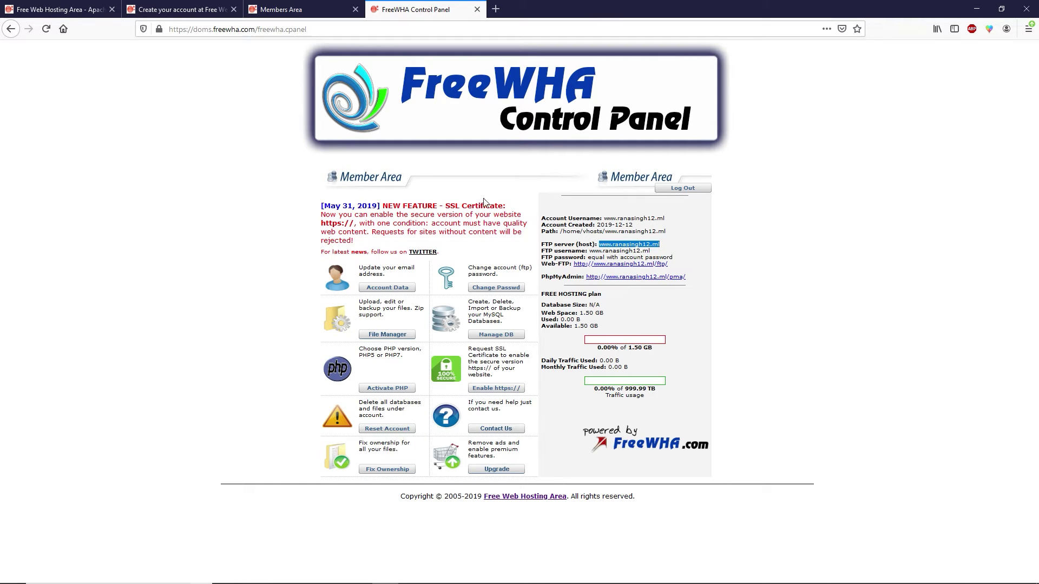
- Copy the main database name from FreeWHA's database management page
left_click(495, 334)
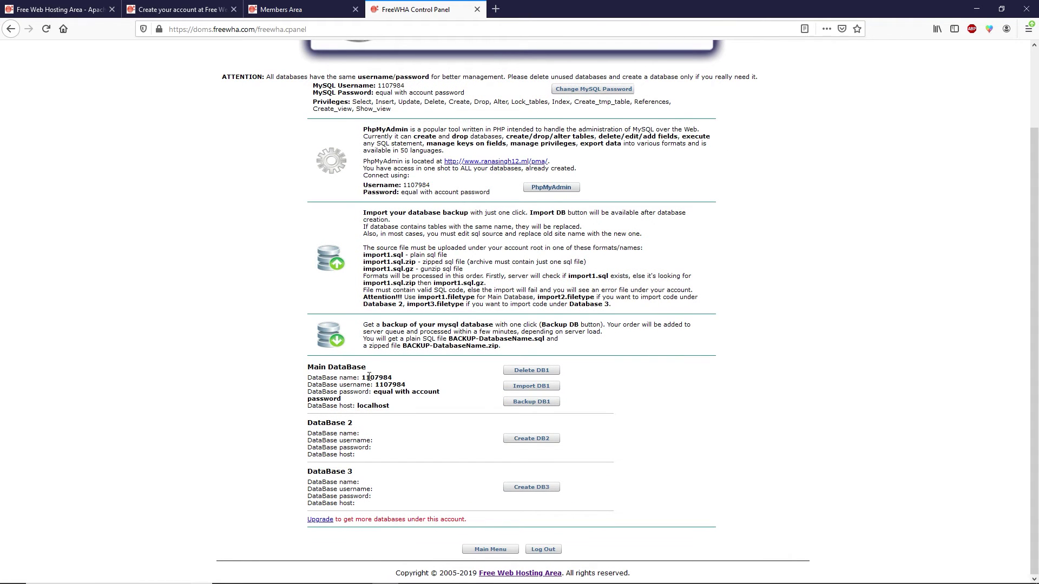
left_click_drag(393, 378, 361, 379)
right_click(363, 381)
left_click(373, 387)
key("alt+Tab")
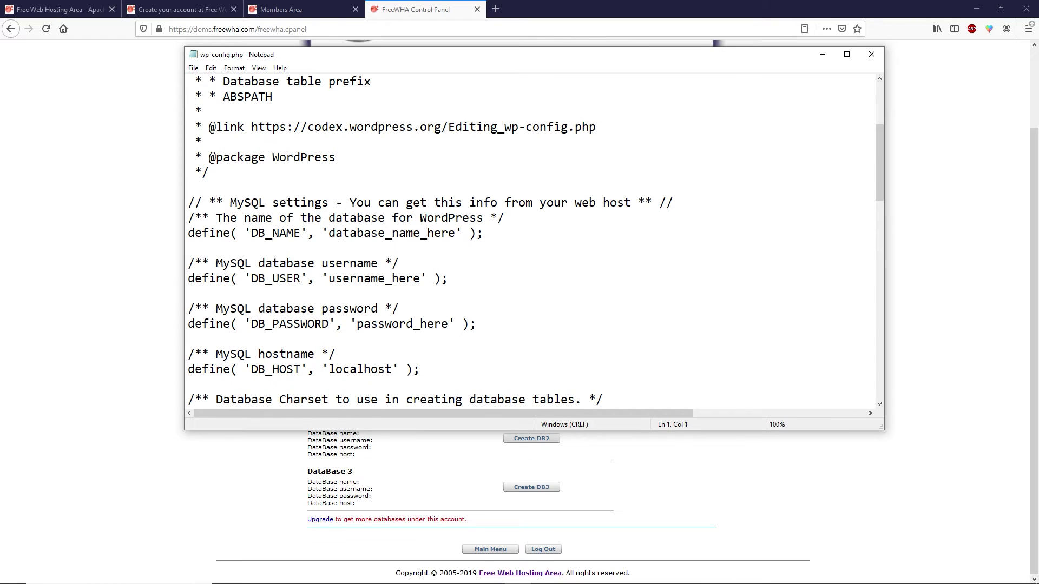
- Replace the database name, username and password placeholders in wp-config.php with the hosting values
left_click_drag(328, 233, 452, 231)
key("ctrl+v")
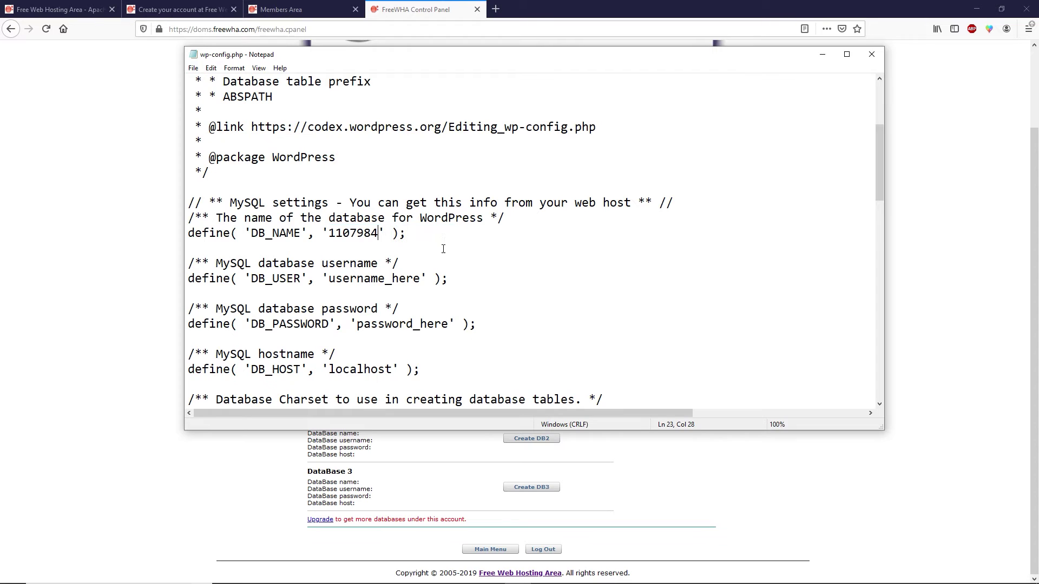
left_click_drag(328, 278, 420, 277)
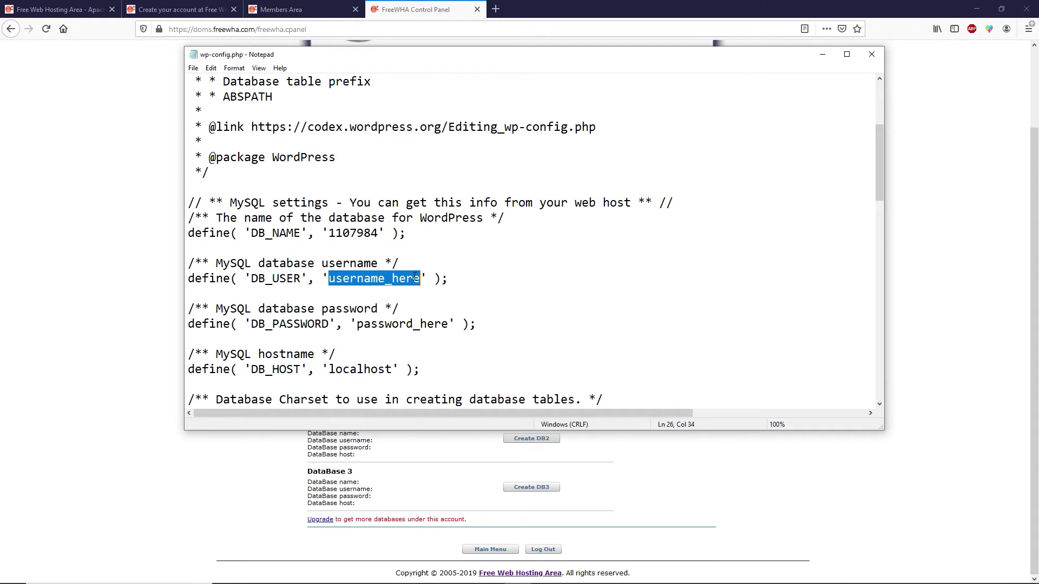
key("ctrl+v")
left_click_drag(357, 323, 463, 324)
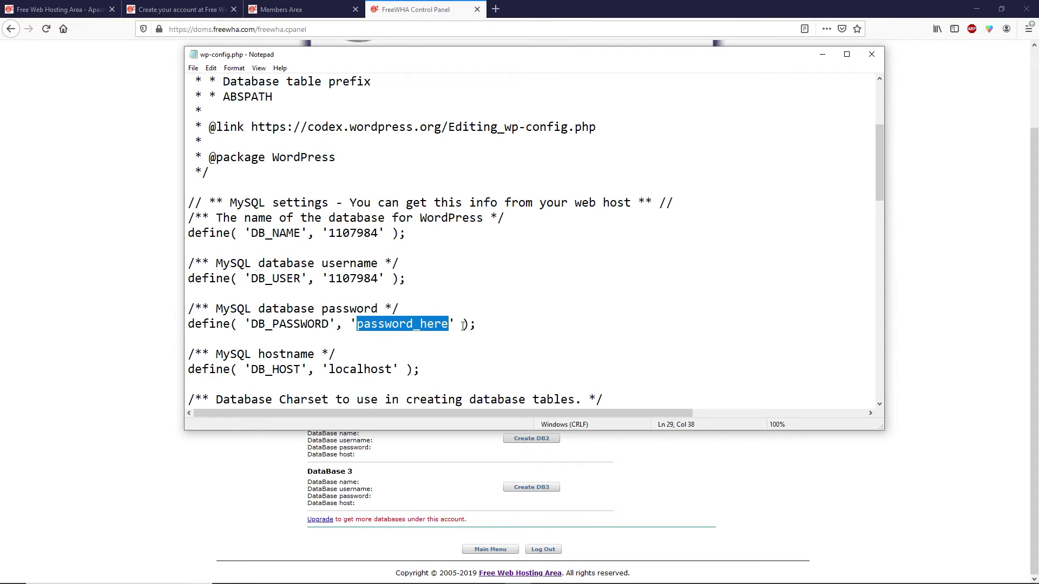
key("ctrl+v")
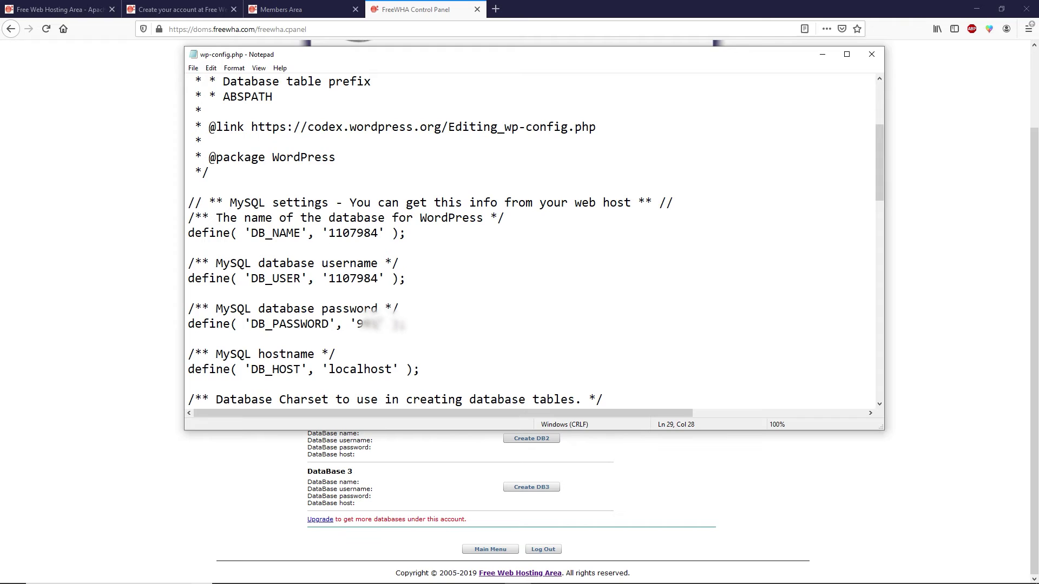
- Save wp-config.php, close Notepad, and move the folder window aside
left_click(194, 69)
left_click(200, 104)
left_click(871, 54)
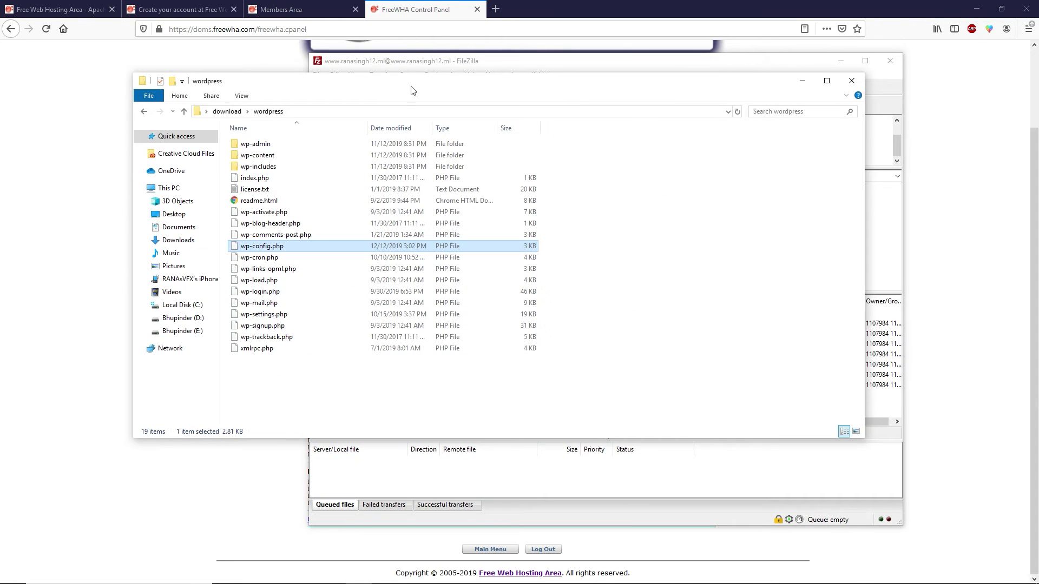
left_click_drag(412, 88, 295, 47)
- Drag all 19 local WordPress items onto FileZilla's remote pane, then minimize Explorer
left_click_drag(182, 349, 157, 102)
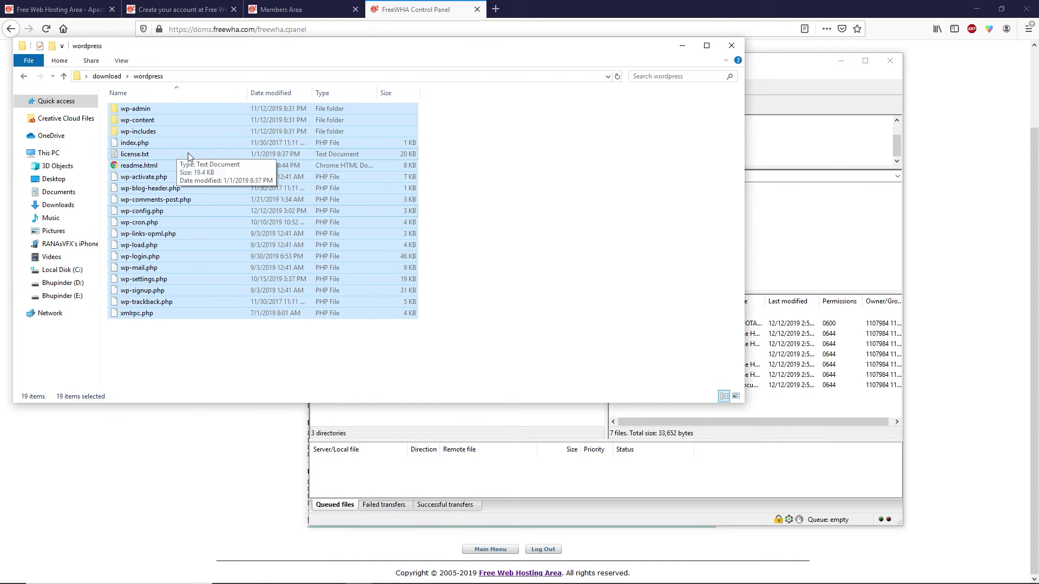
left_click_drag(189, 158, 786, 406)
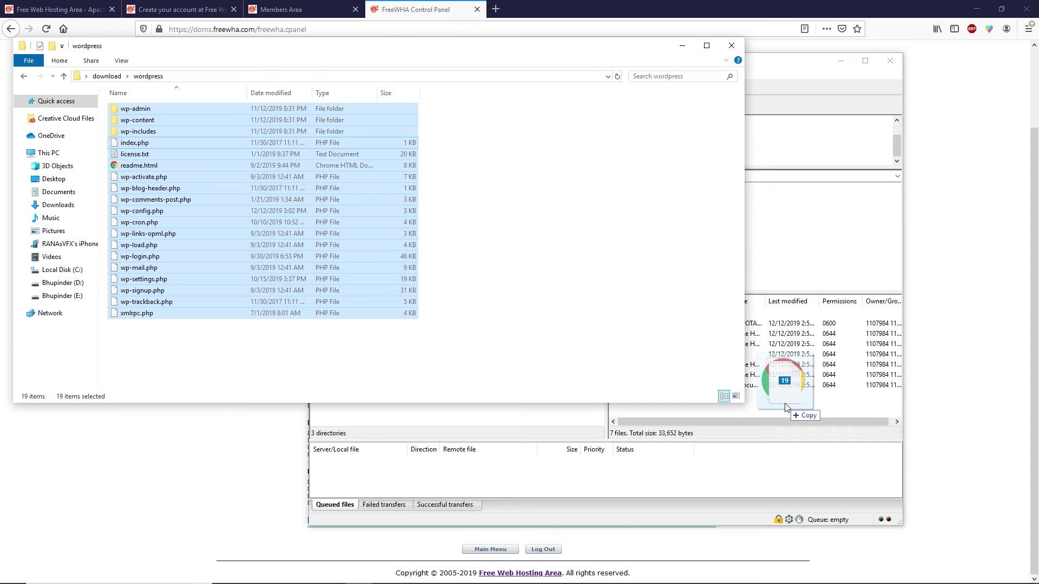
left_click_drag(786, 407, 785, 409)
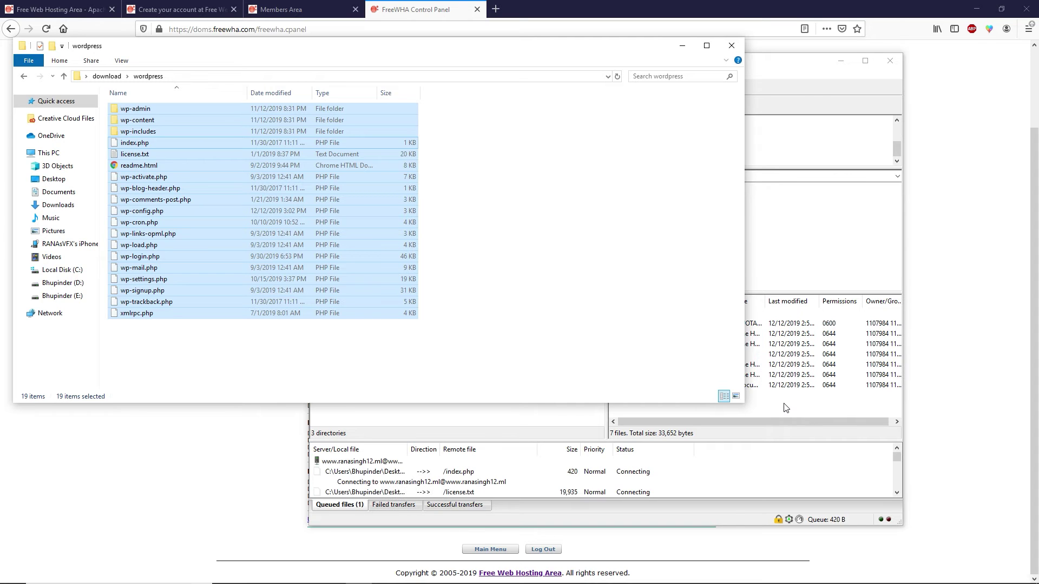
left_click(681, 47)
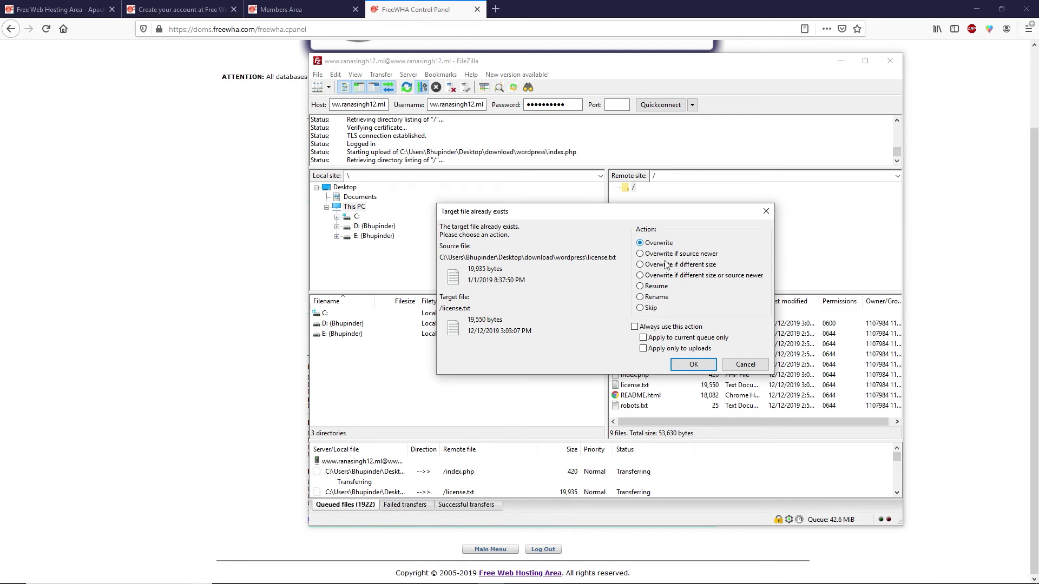
- Choose Overwrite for all existing files, let the 1922 uploads finish, then minimize FileZilla
left_click(635, 327)
left_click(693, 365)
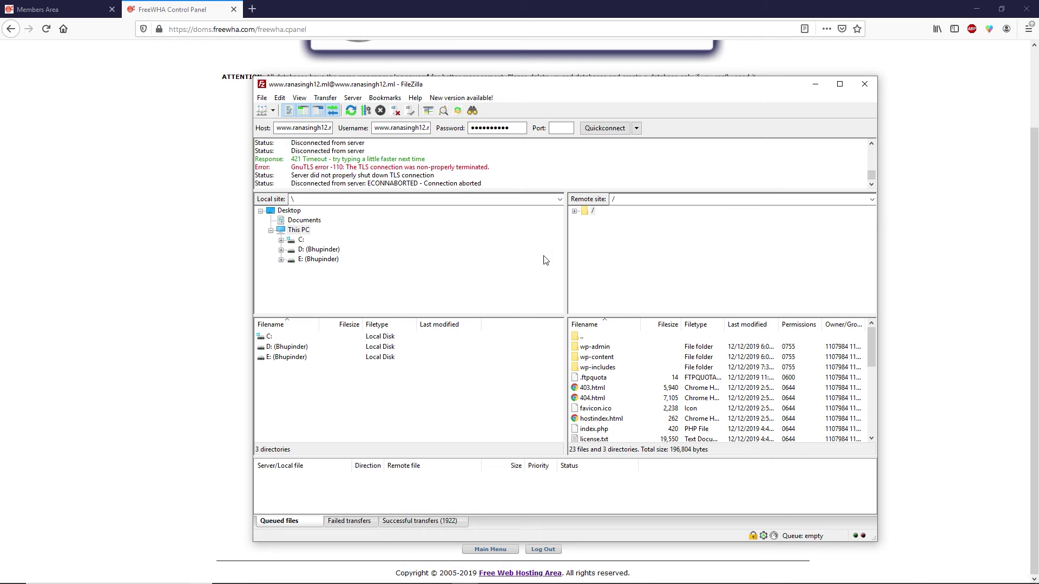
left_click(197, 198)
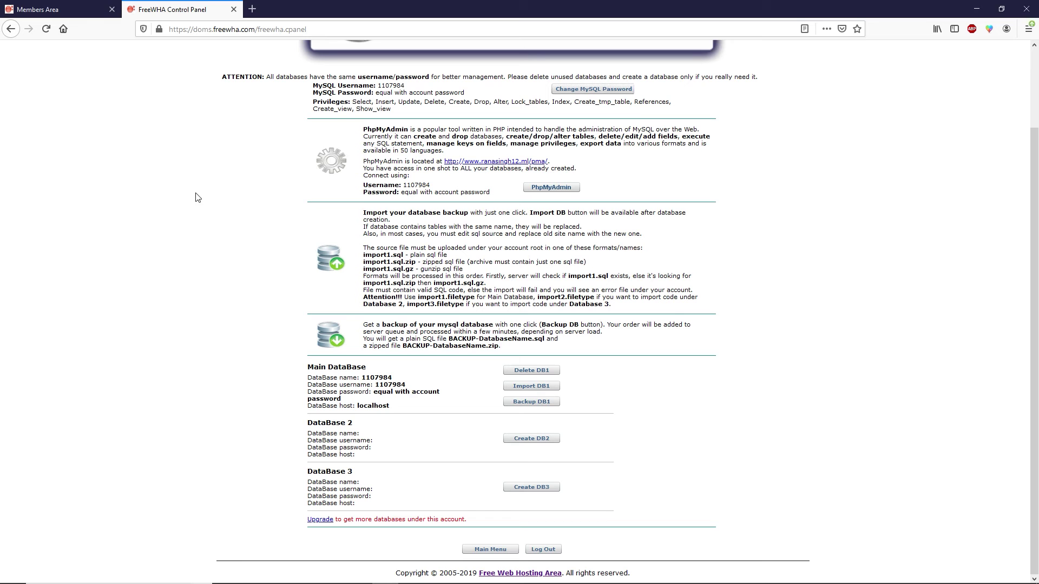
- Load the new site's address in a fresh browser tab with Paste & Go
left_click(252, 8)
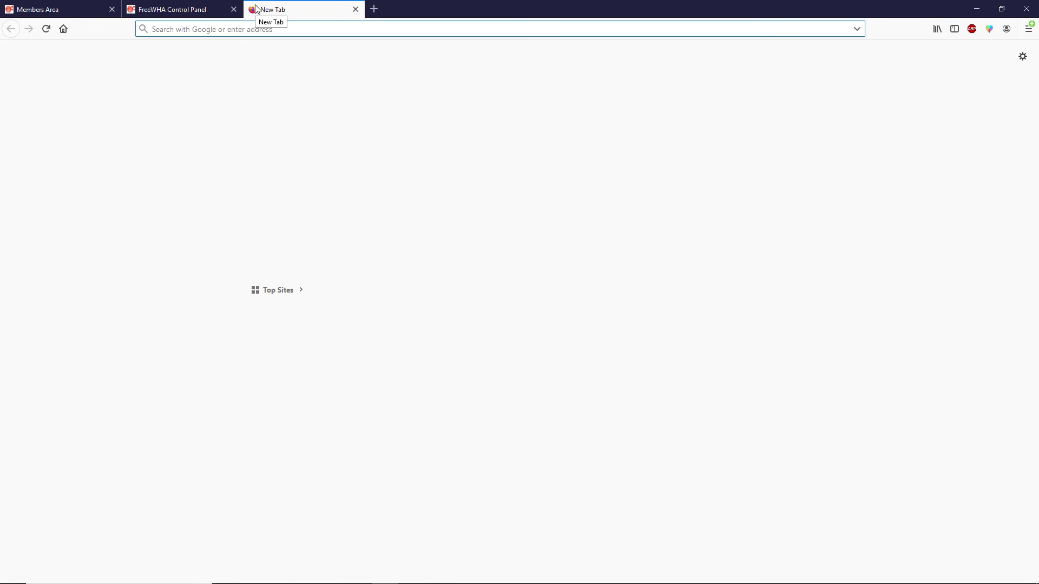
right_click(262, 30)
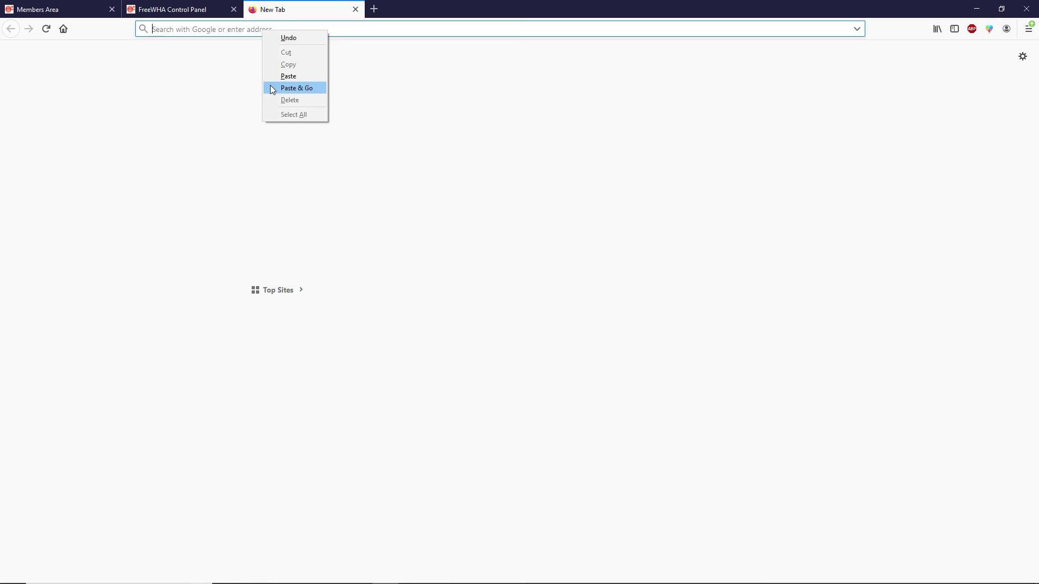
left_click(297, 91)
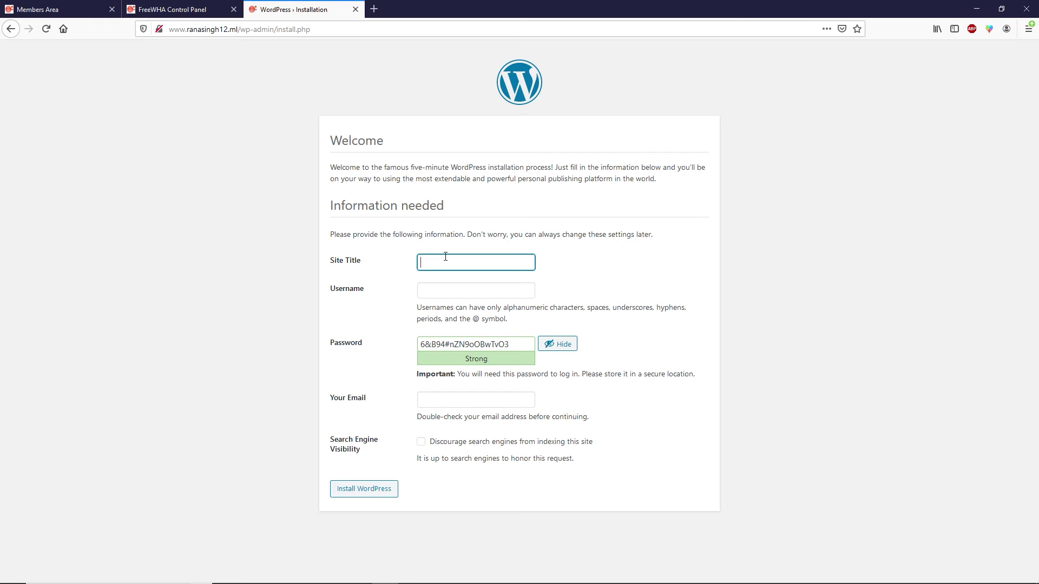
- Enter the site title, admin username, password and e-mail, install WordPress, and continue to Log In
type("rana")
left_click(426, 291)
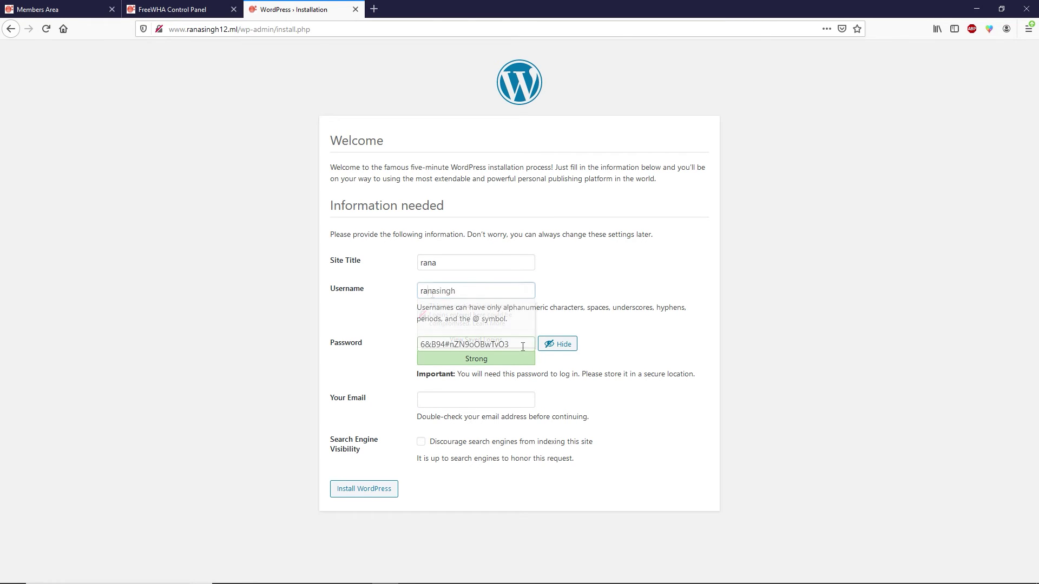
key("Tab")
left_click(438, 401)
left_click(439, 401)
left_click(466, 427)
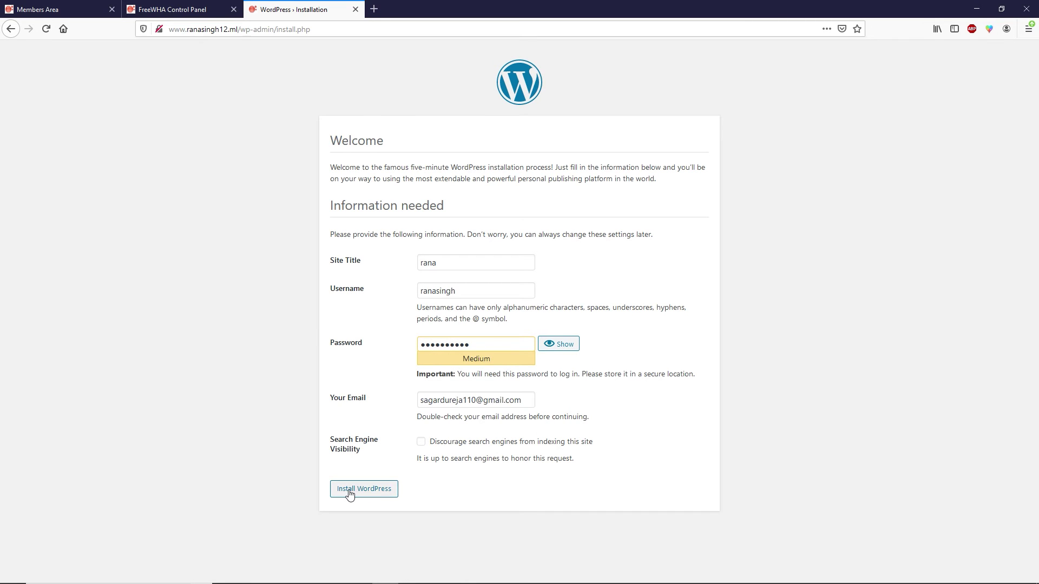
left_click(365, 490)
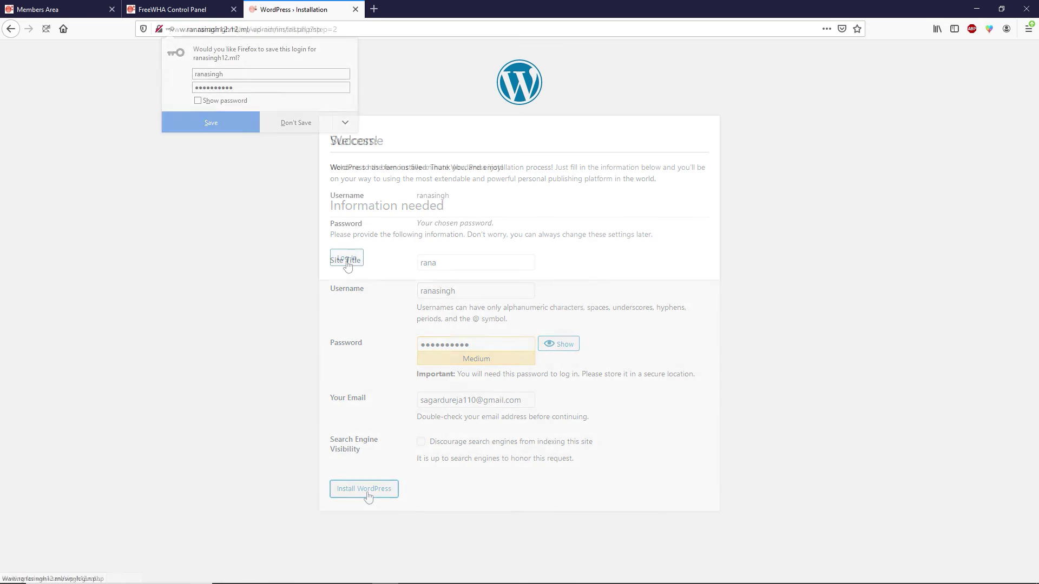
left_click(347, 258)
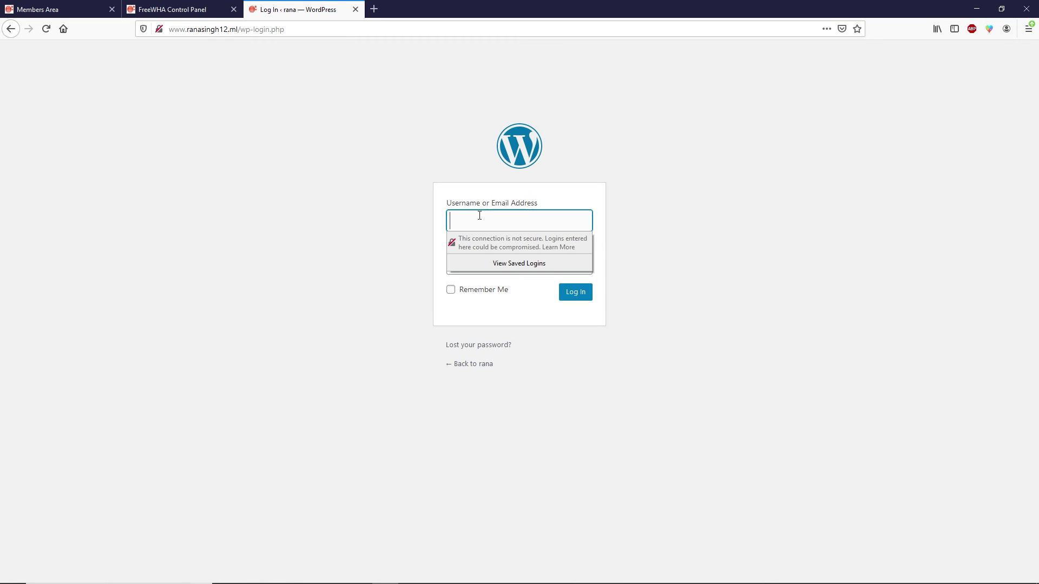
- Log in to WordPress with the admin username and password
type("ranasingh")
left_click(464, 263)
key("ctrl+v")
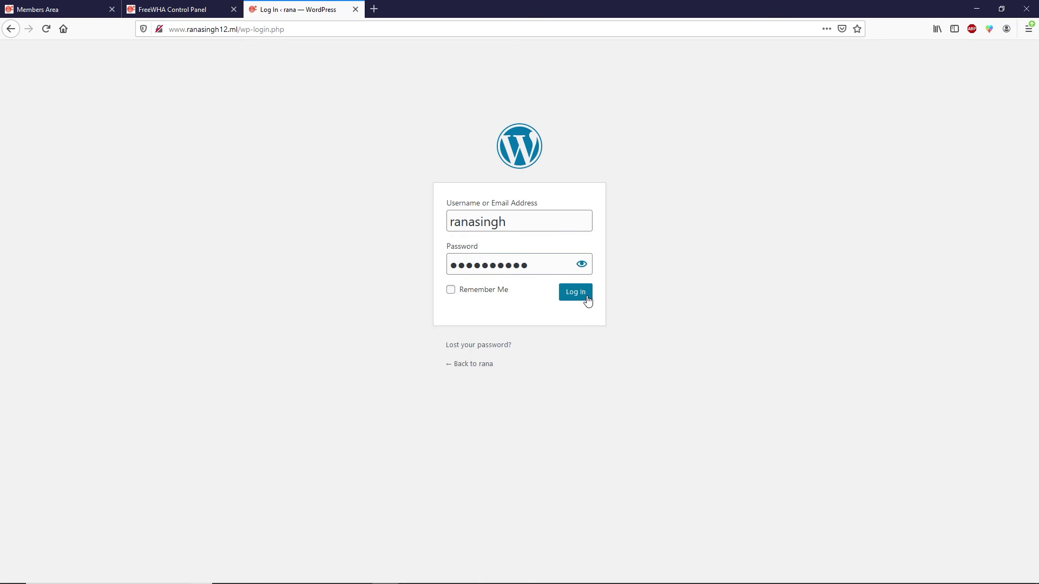
left_click(575, 293)
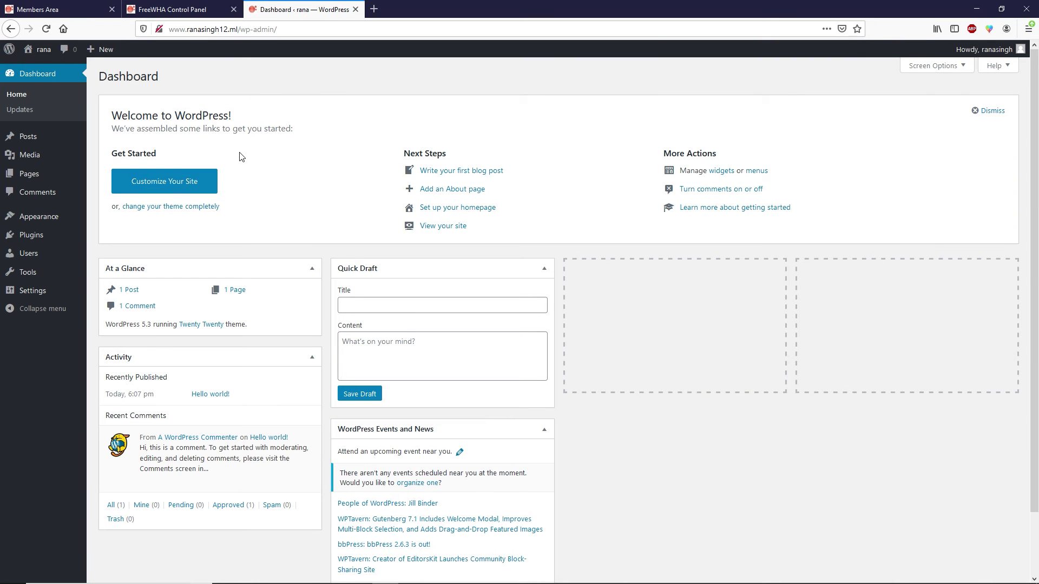
- Open the live site in a new tab and view the Hello world! post
left_click_drag(230, 29, 194, 29)
left_click(219, 30)
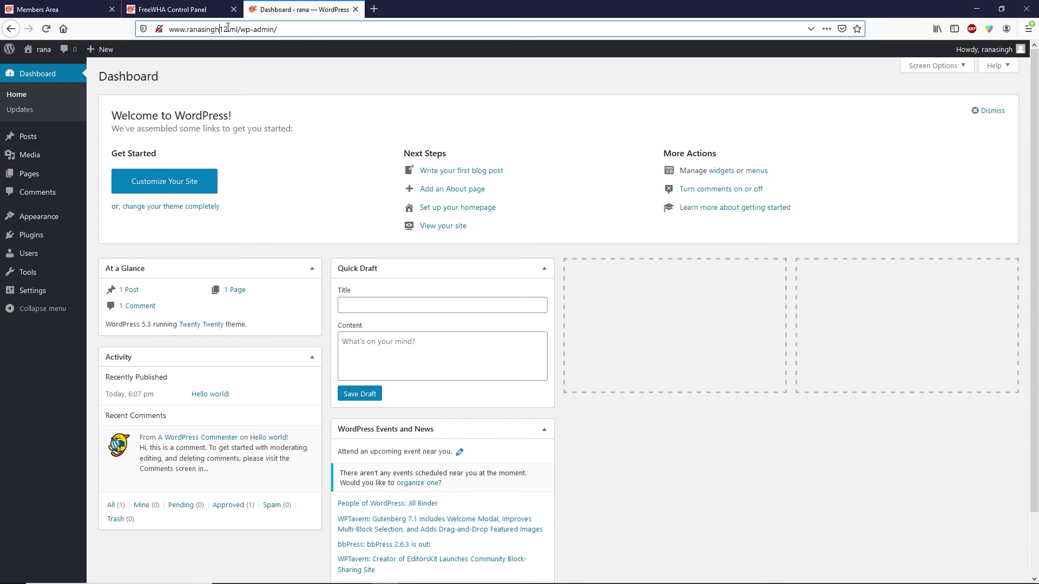
mouse_move(41, 50)
right_click(66, 65)
left_click(100, 71)
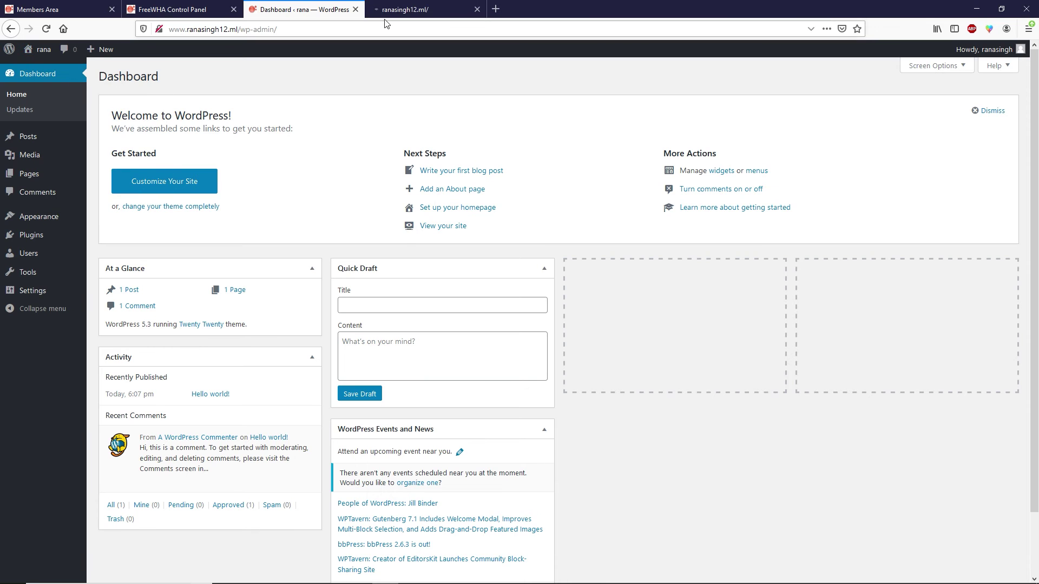
left_click(422, 9)
scroll(249, 177, "down", 5)
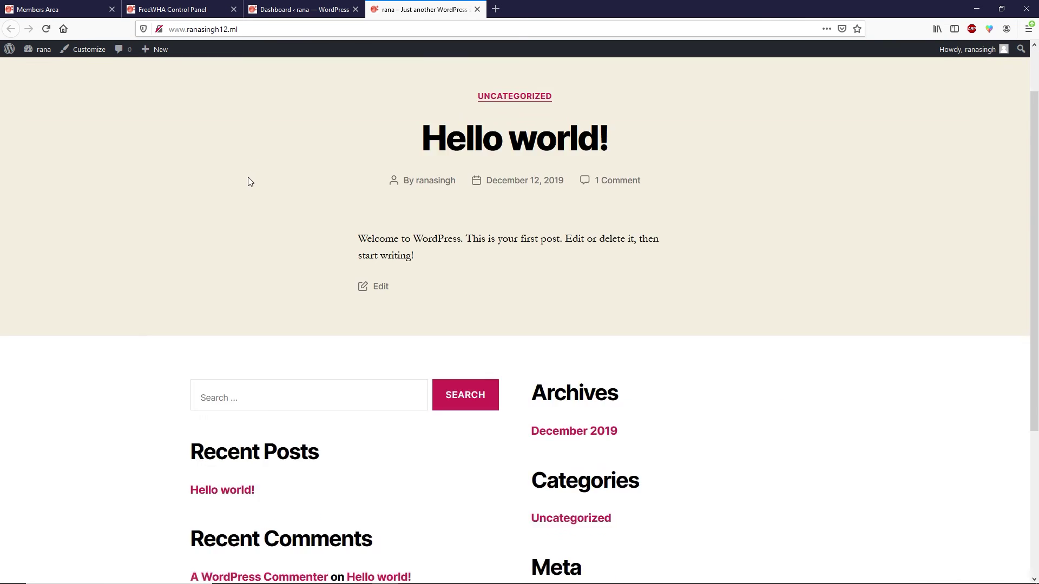
scroll(344, 207, "up", 5)
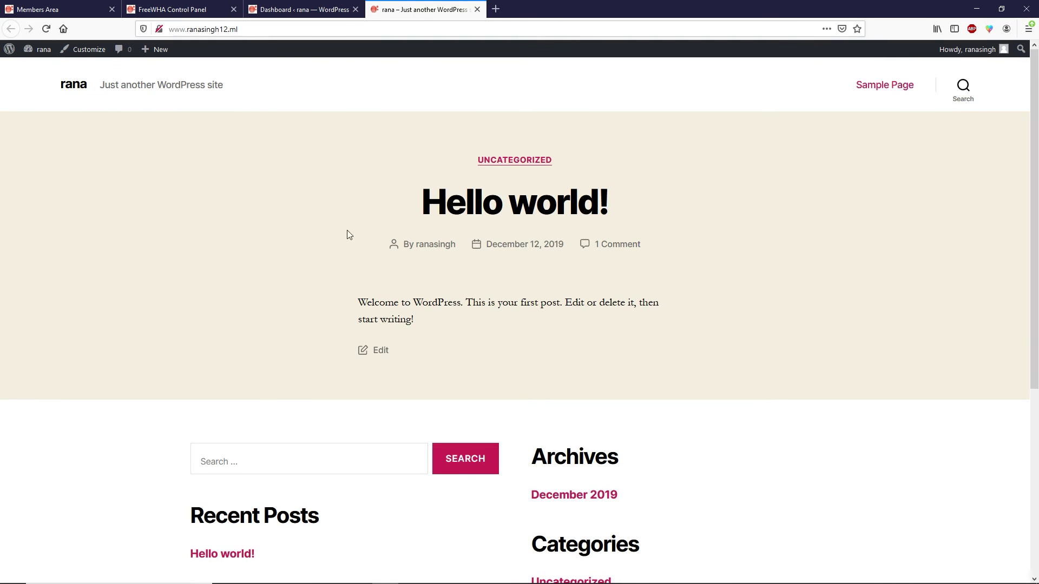